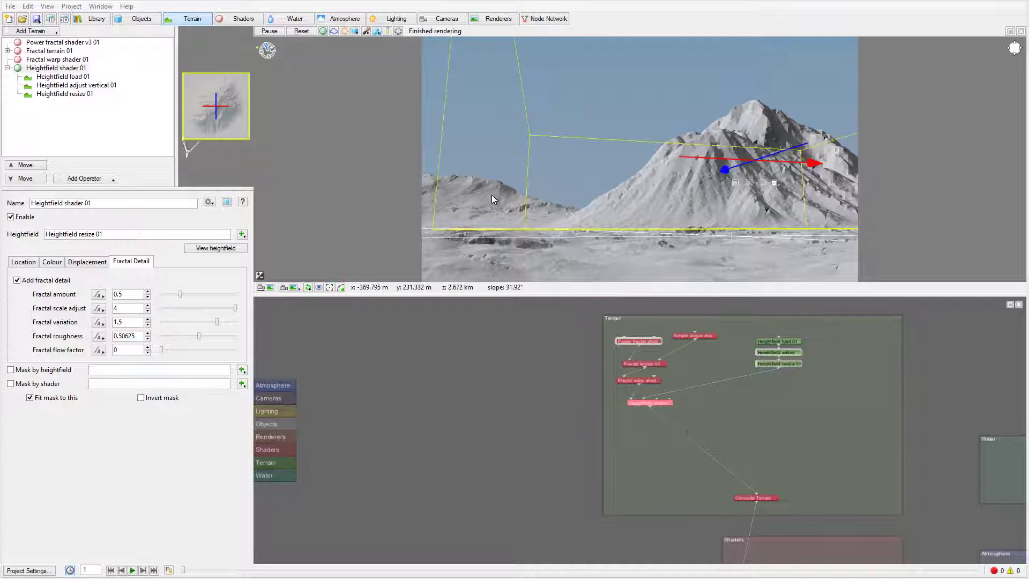
Drag the Compute Terrain node down-left inside the Terrain group to free space above it.
{"action": "left_click_drag", "start_coordinate": [761, 497], "coordinate": [653, 481]}
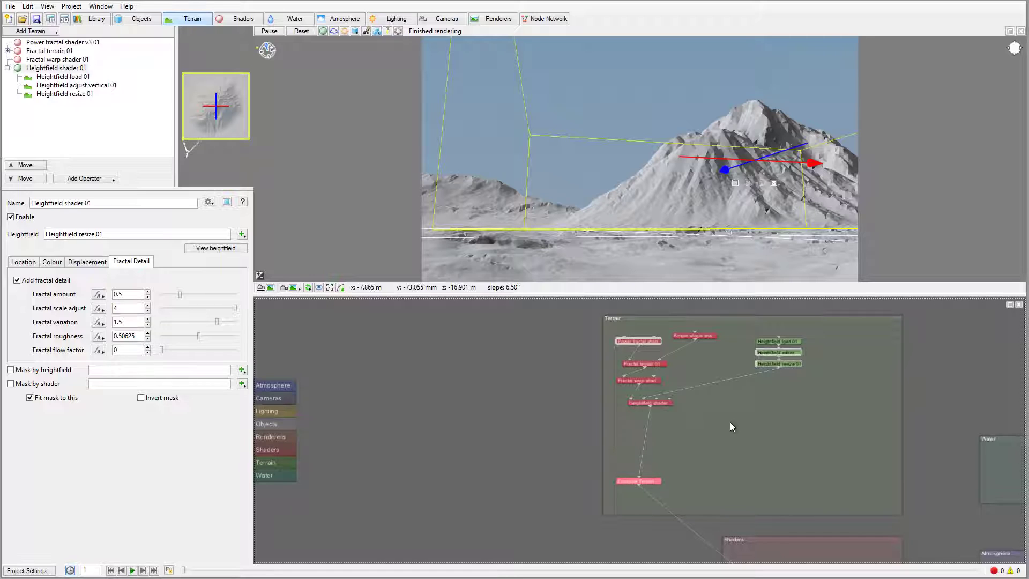
Paste a Compute Terrain copy below Heightfield shader 01 and connect the shader's output into it.
{"action": "key", "text": "ctrl+v"}
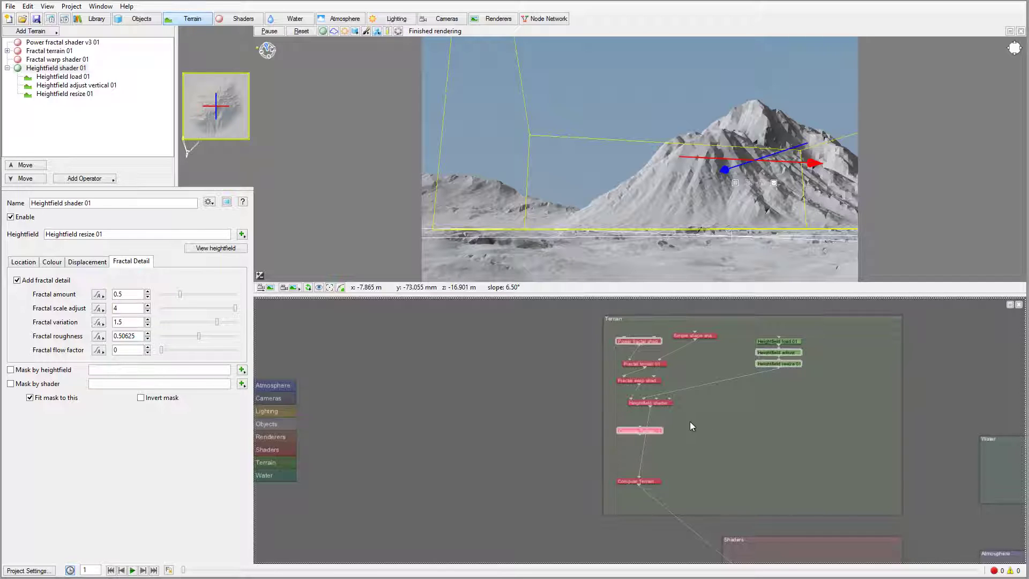
{"action": "left_click_drag", "start_coordinate": [659, 434], "coordinate": [729, 424]}
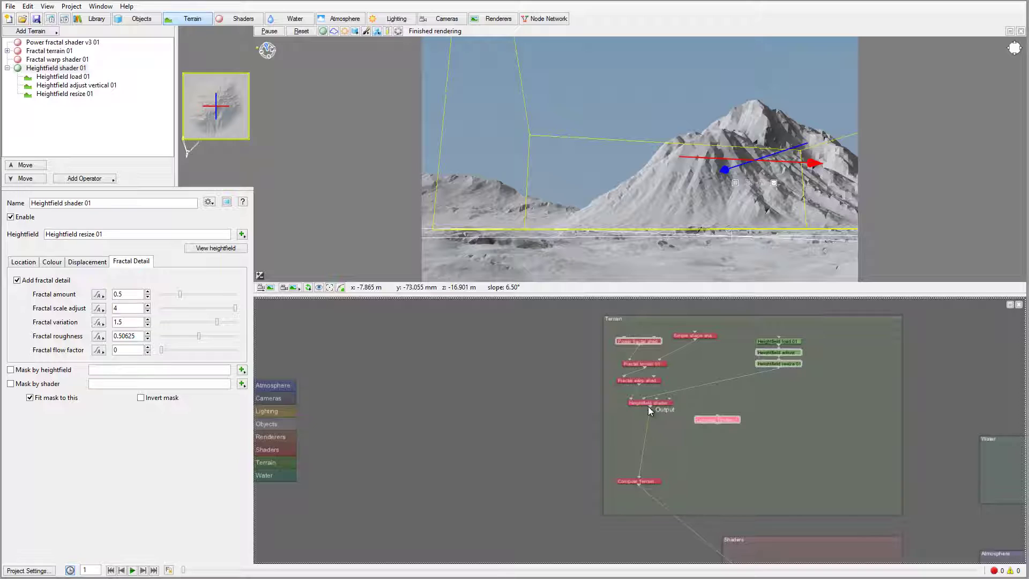
{"action": "left_click_drag", "start_coordinate": [648, 406], "coordinate": [647, 475]}
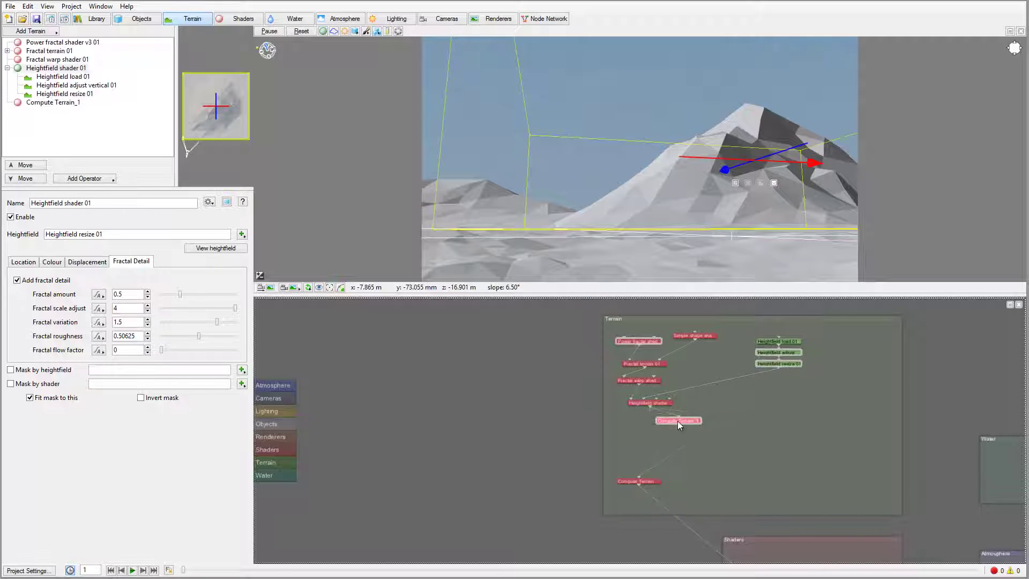
{"action": "left_click_drag", "start_coordinate": [645, 425], "coordinate": [651, 421]}
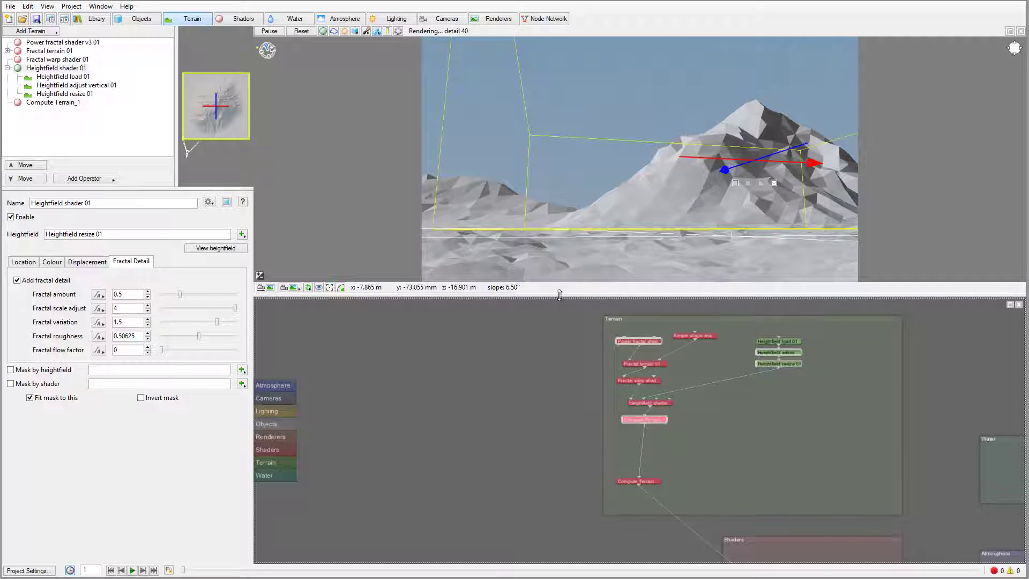
Add a Fake stones shader and place it between Compute Terrain_1 and Compute Terrain.
{"action": "left_click", "coordinate": [32, 31]}
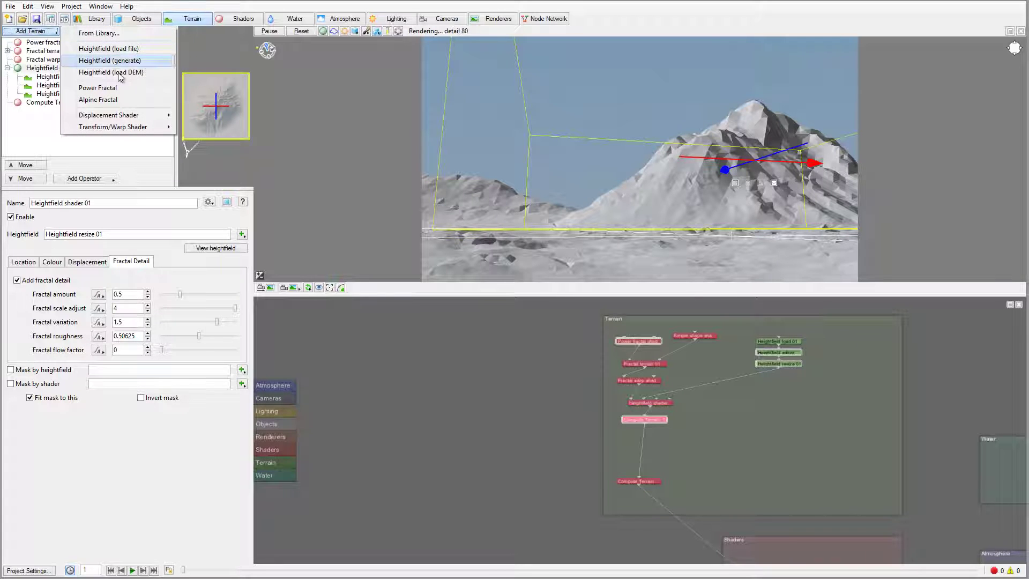
{"action": "mouse_move", "coordinate": [139, 118]}
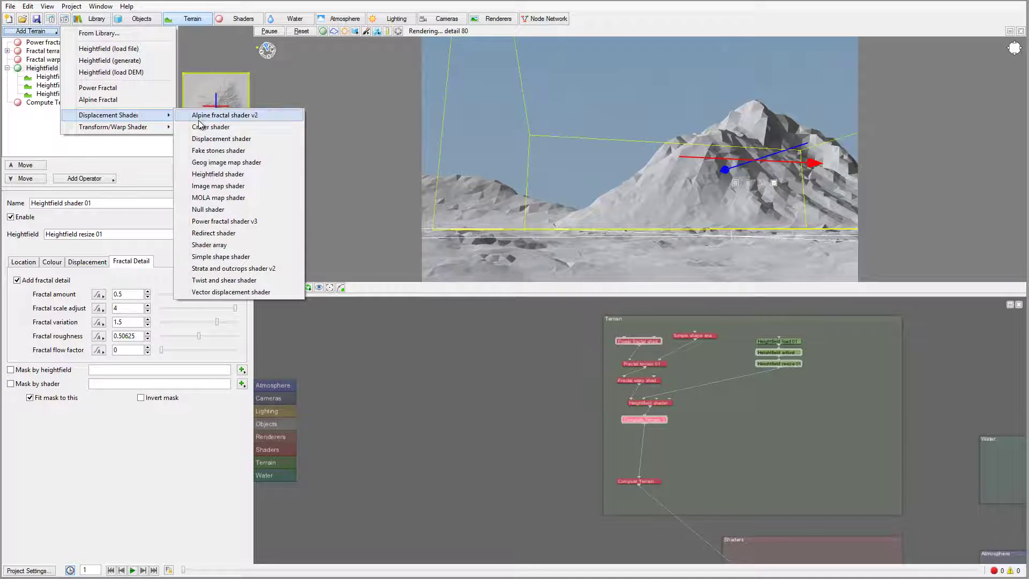
{"action": "left_click", "coordinate": [250, 151]}
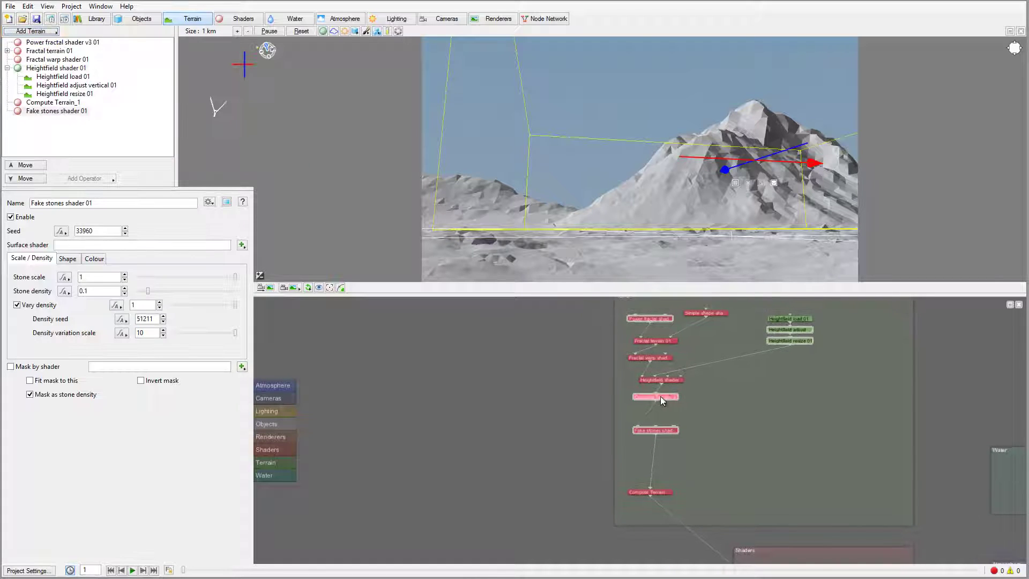
{"action": "left_click_drag", "start_coordinate": [667, 430], "coordinate": [677, 446]}
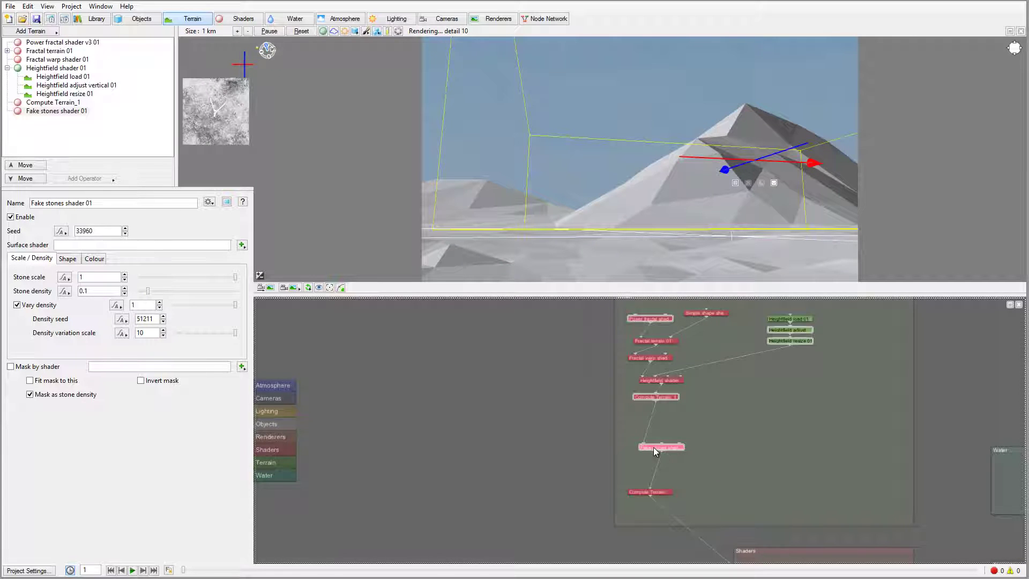
{"action": "left_click_drag", "start_coordinate": [653, 447], "coordinate": [654, 436]}
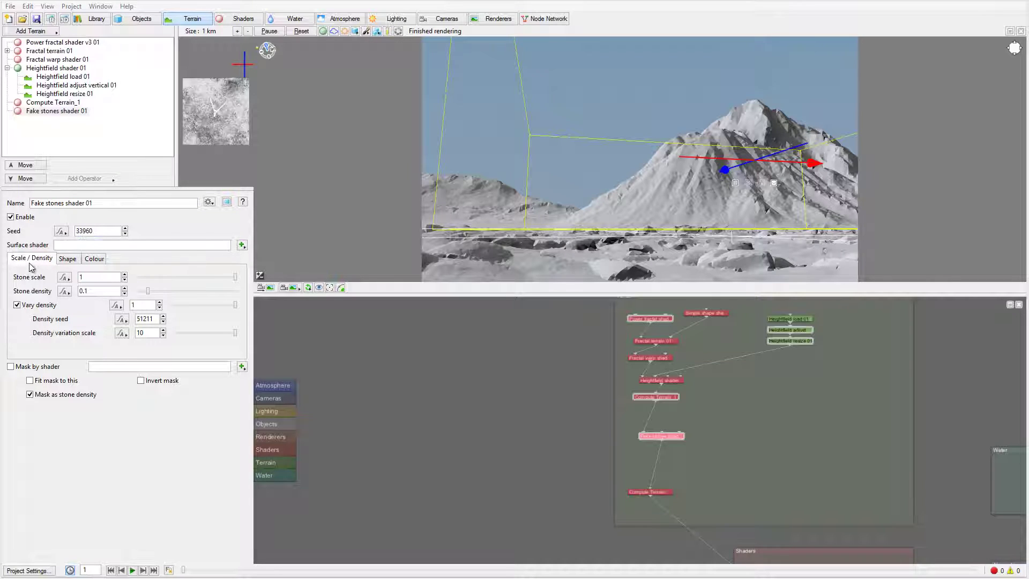
Set Stone scale to 0.5 and Stone density to 2, then select the Vary density value.
{"action": "double_click", "coordinate": [101, 278]}
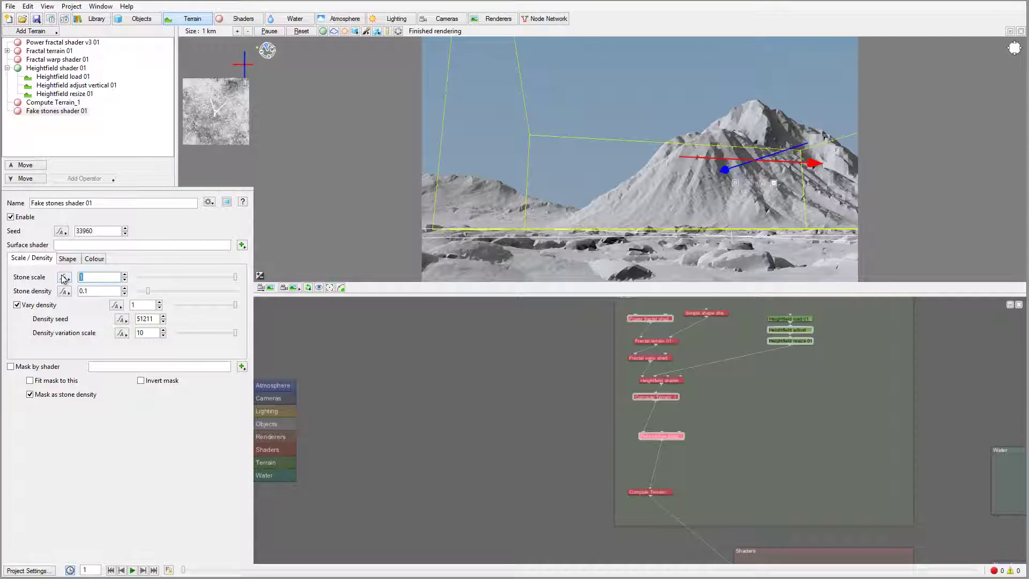
{"action": "type", "text": ".5"}
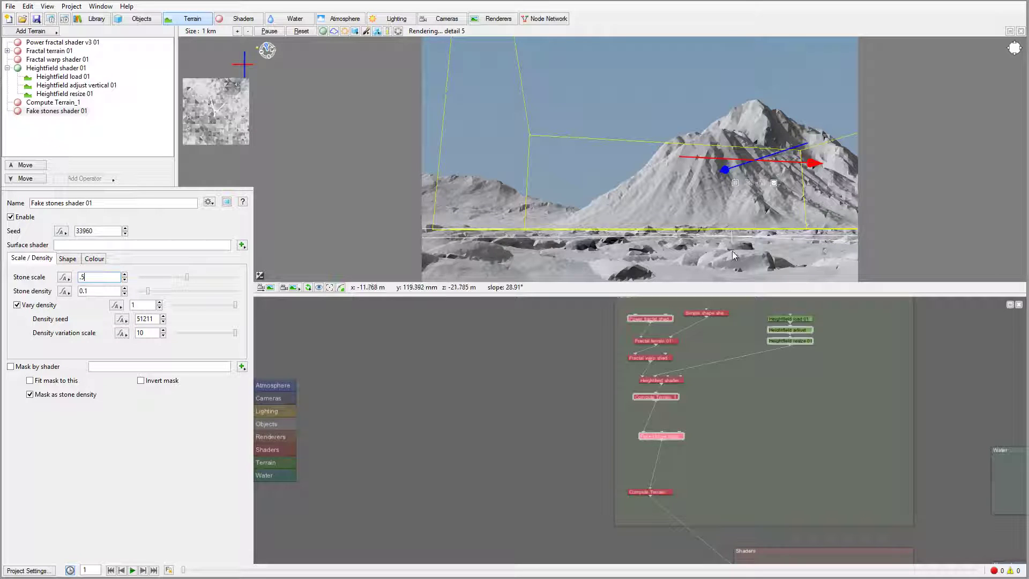
{"action": "key", "text": "Return"}
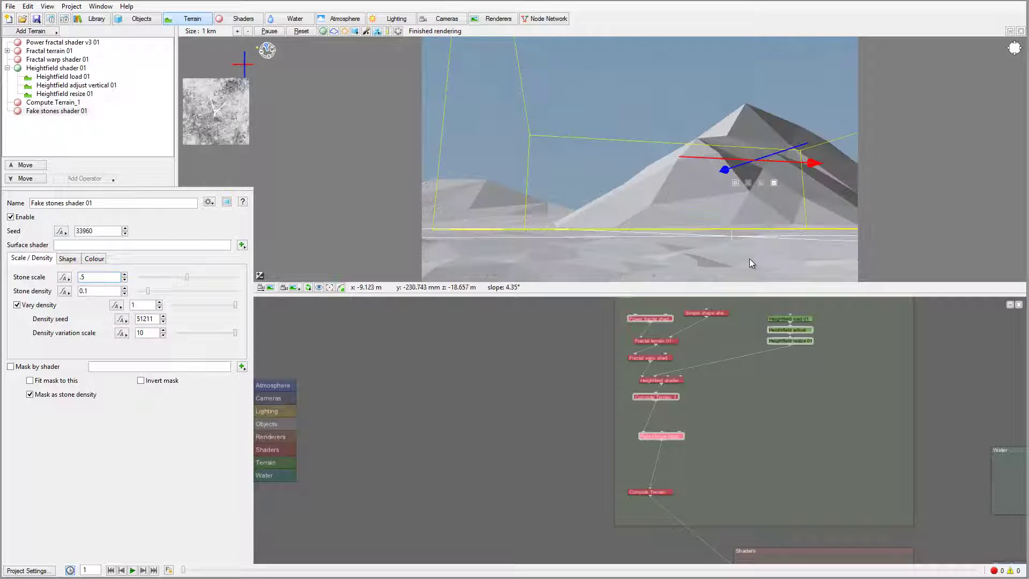
{"action": "double_click", "coordinate": [103, 292]}
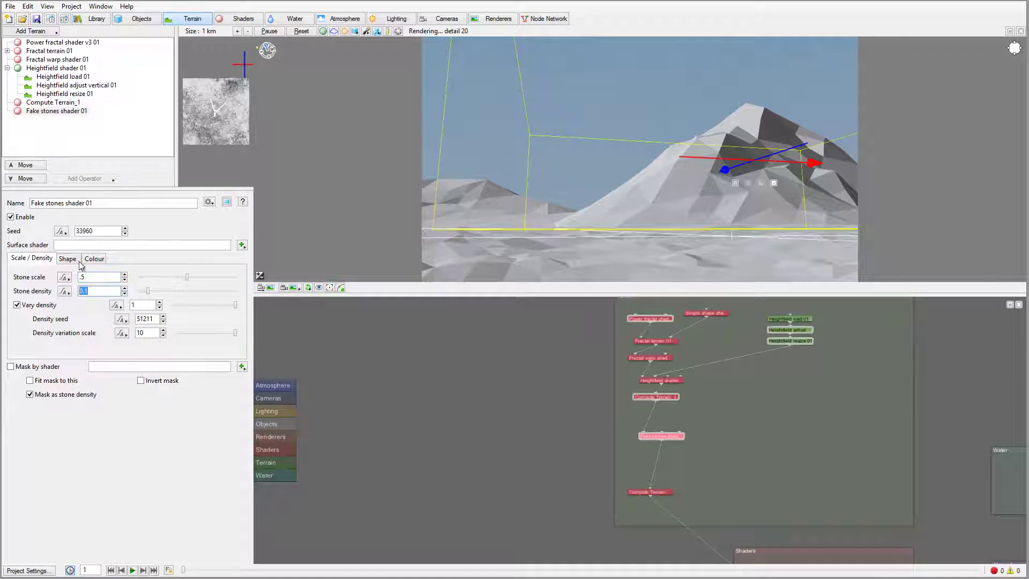
{"action": "type", "text": "2"}
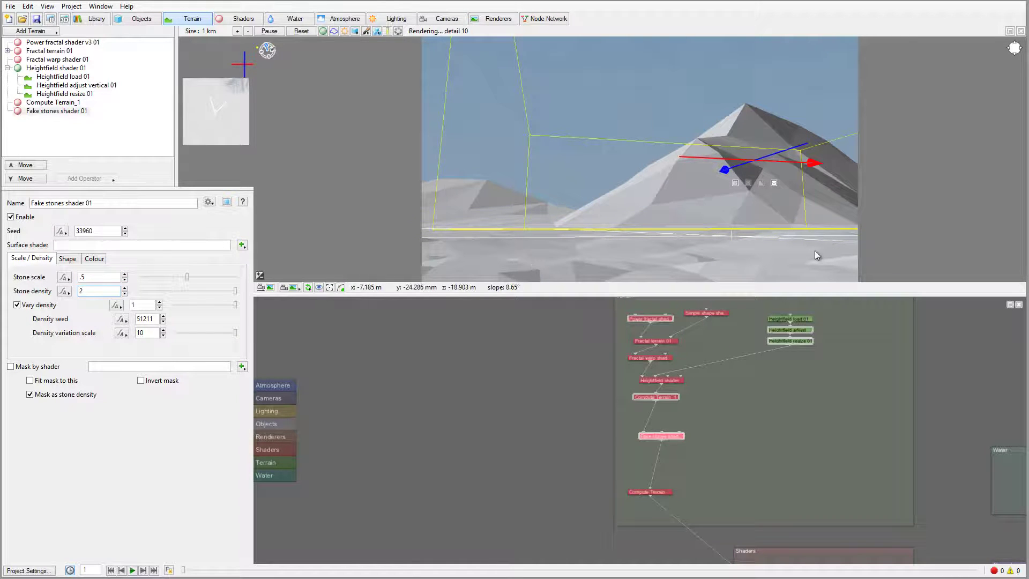
{"action": "left_click", "coordinate": [129, 305]}
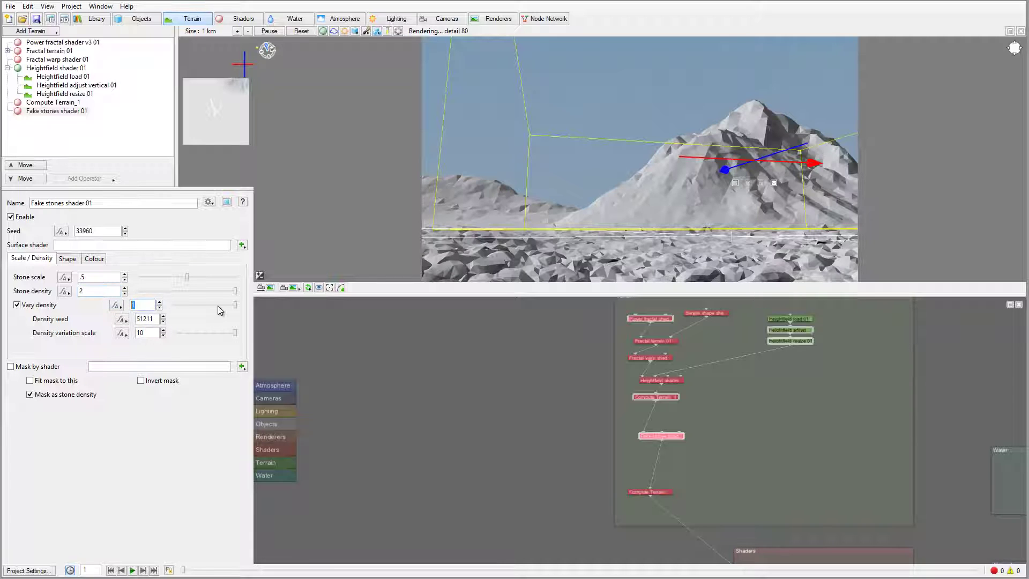
Enter vary density 8 and lower the Stone tallness to about 0.44 on the Shape tab.
{"action": "type", "text": "8"}
{"action": "left_click", "coordinate": [68, 258]}
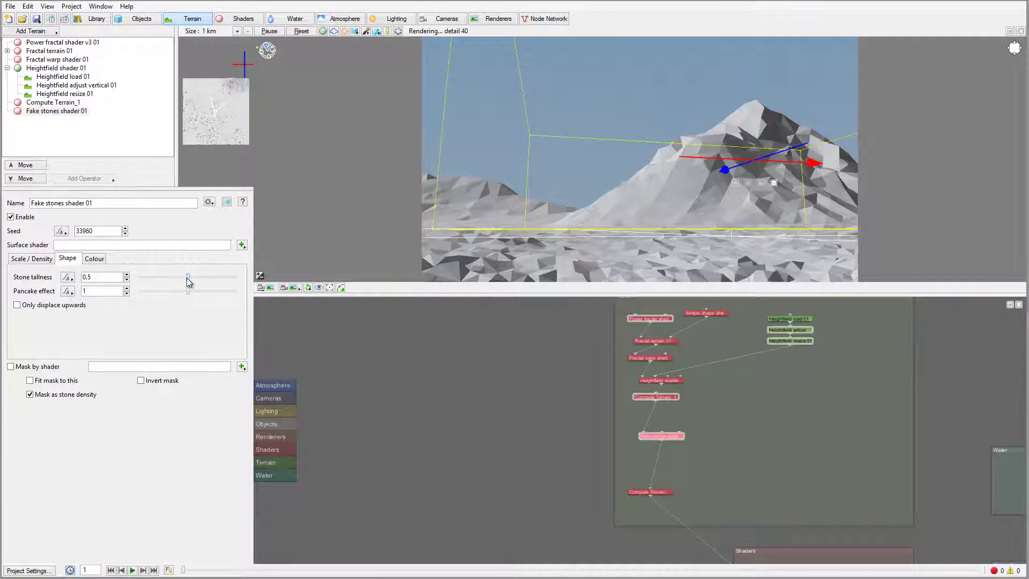
{"action": "left_click_drag", "start_coordinate": [189, 282], "coordinate": [230, 292]}
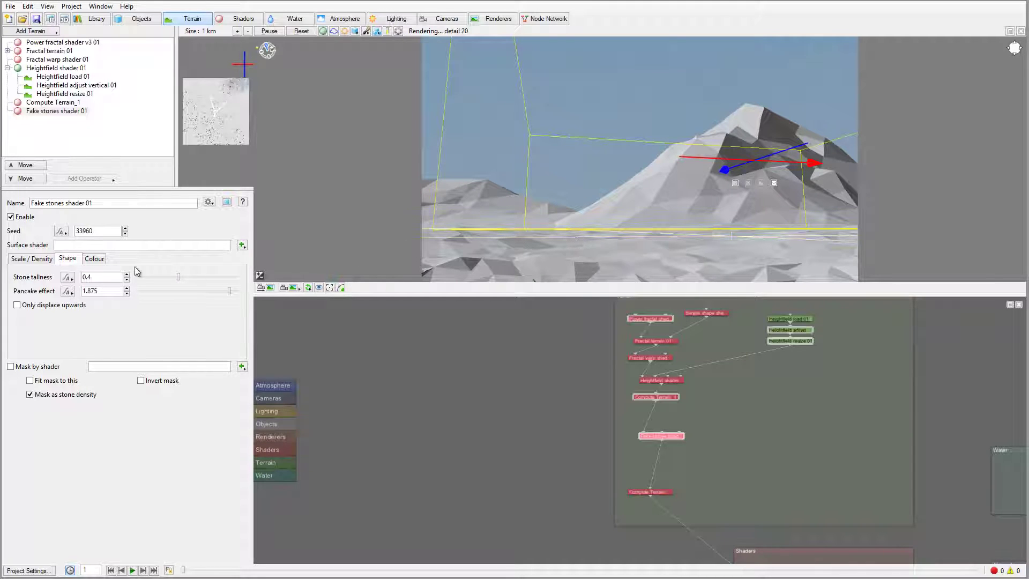
Review the stone Colour settings, return to Scale / Density, and nudge the Fake stones node down-right.
{"action": "left_click", "coordinate": [95, 259]}
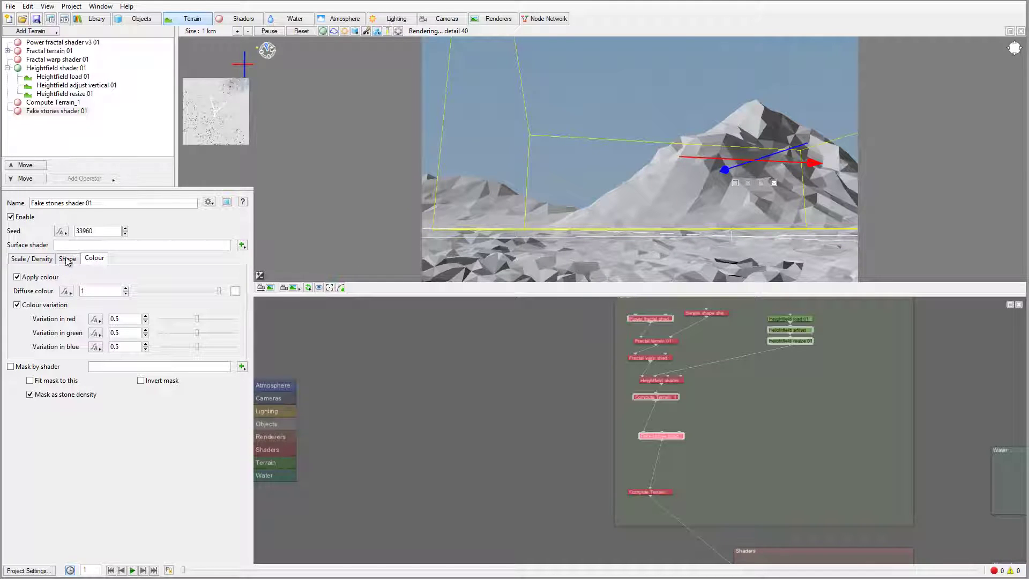
{"action": "left_click", "coordinate": [38, 259]}
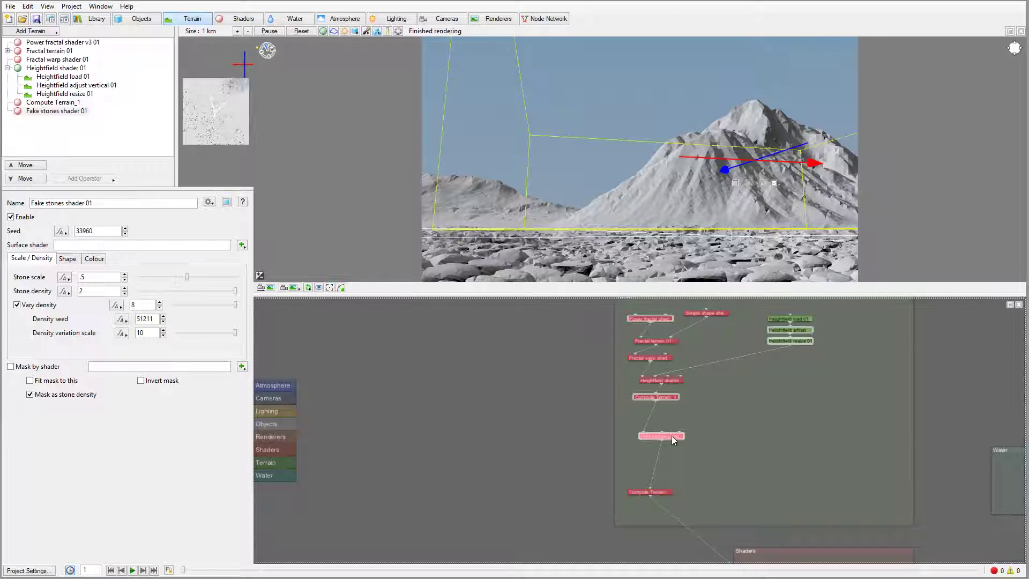
{"action": "left_click_drag", "start_coordinate": [671, 435], "coordinate": [682, 441]}
Add a new surface layer, Surface layer 01, in the Shaders group.
{"action": "left_click", "coordinate": [43, 33]}
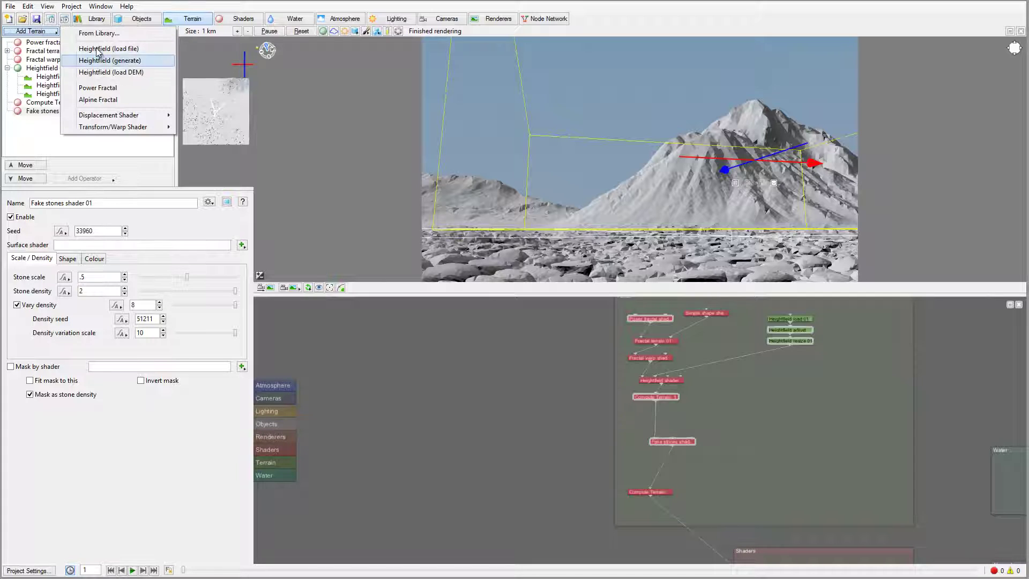
{"action": "mouse_move", "coordinate": [138, 116]}
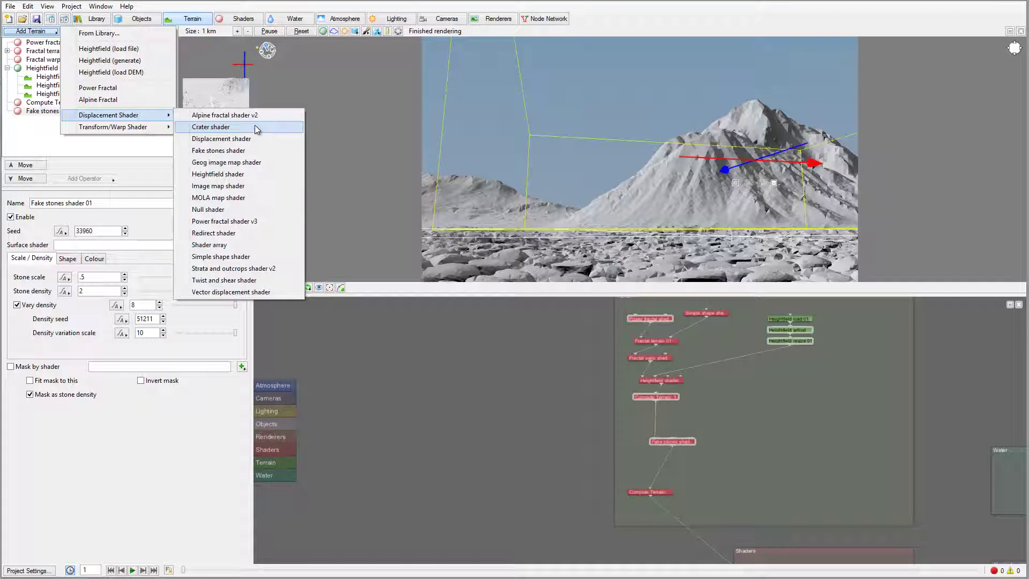
{"action": "left_click", "coordinate": [229, 21]}
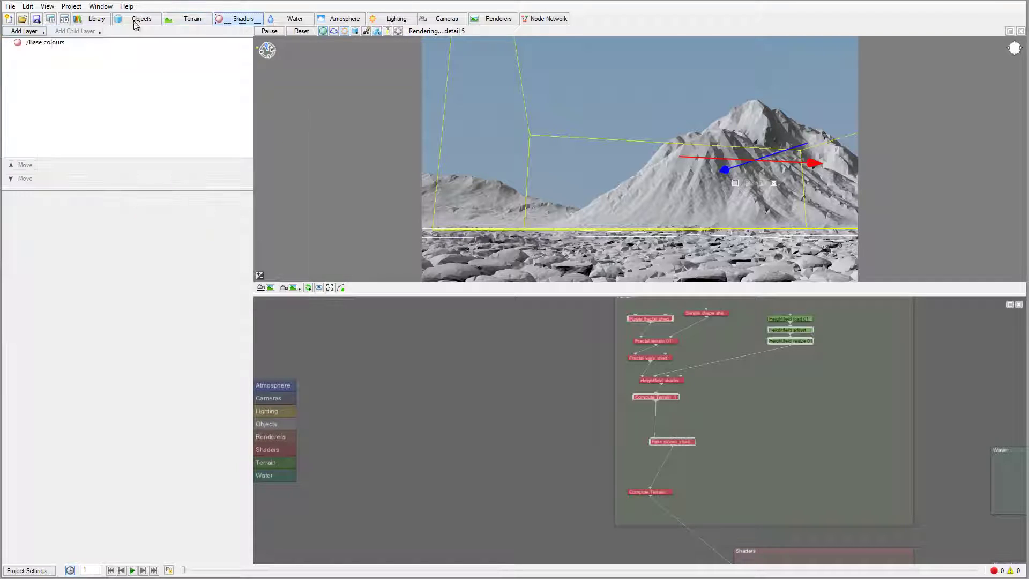
{"action": "left_click", "coordinate": [24, 31]}
{"action": "left_click", "coordinate": [91, 40]}
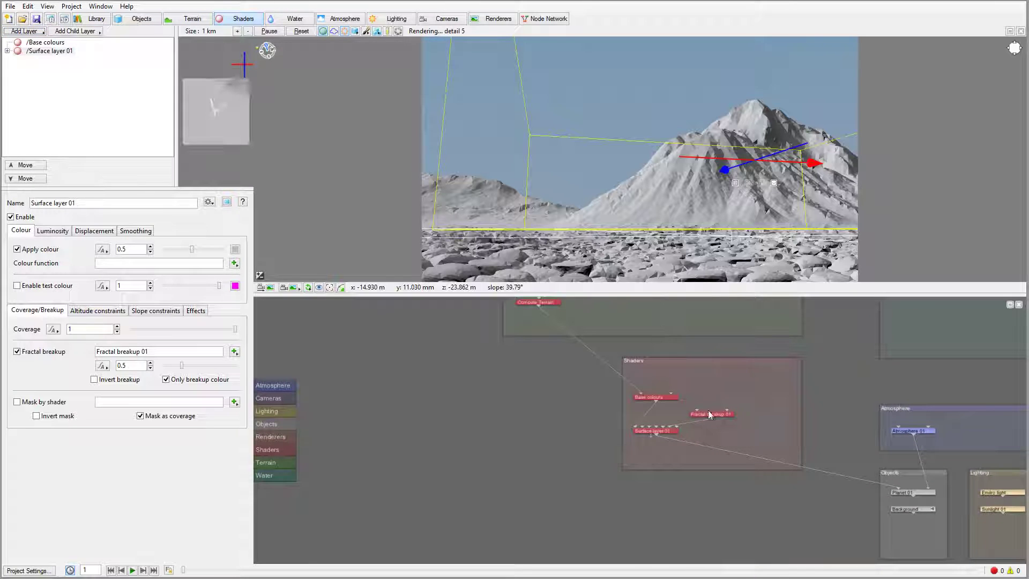
{"action": "left_click_drag", "start_coordinate": [663, 429], "coordinate": [898, 490]}
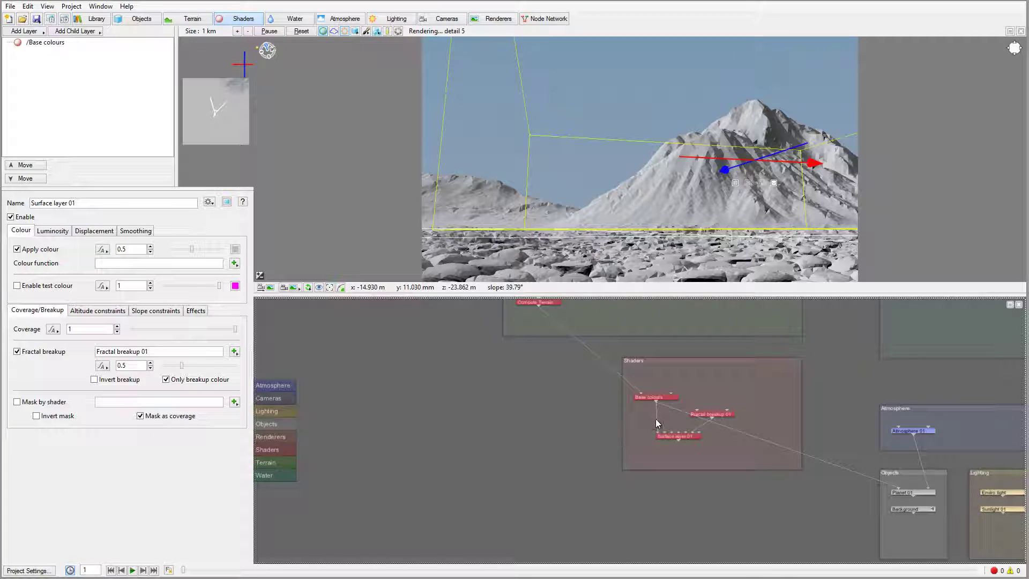
Move Surface layer 01 and Fractal breakup 01 into the terrain group and wire the layer as the Fake stones mask shader.
{"action": "left_click_drag", "start_coordinate": [657, 428], "coordinate": [641, 409]}
{"action": "left_click_drag", "start_coordinate": [676, 434], "coordinate": [627, 313]}
{"action": "left_click_drag", "start_coordinate": [704, 413], "coordinate": [692, 317]}
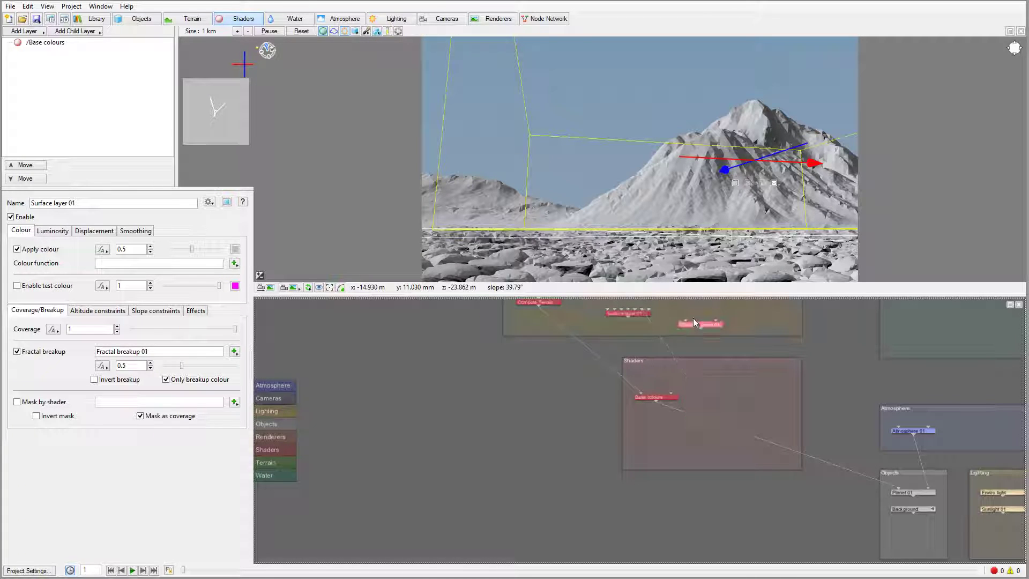
{"action": "scroll", "coordinate": [584, 426], "scroll_direction": "up", "scroll_amount": 3}
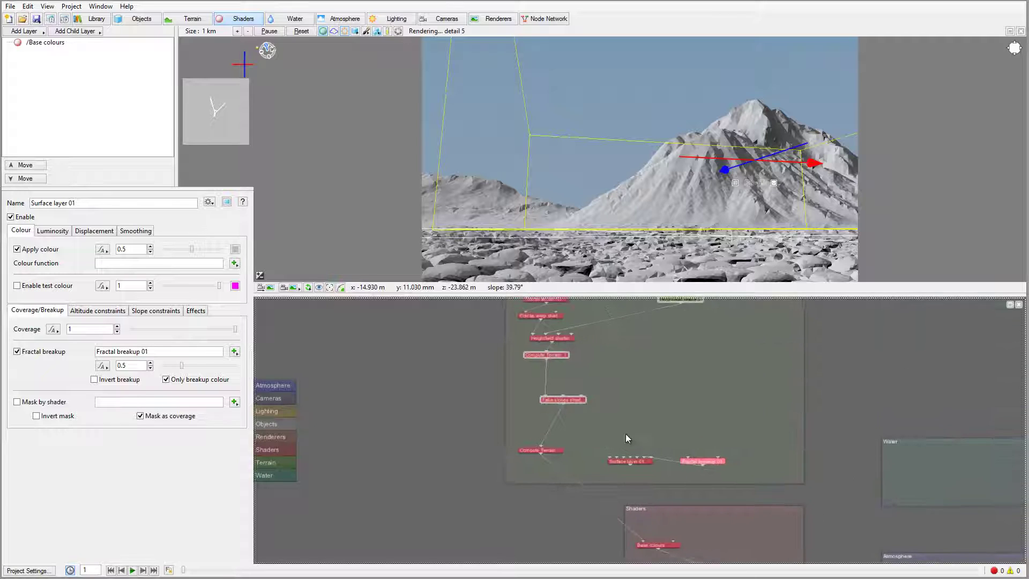
{"action": "left_click_drag", "start_coordinate": [629, 460], "coordinate": [635, 367]}
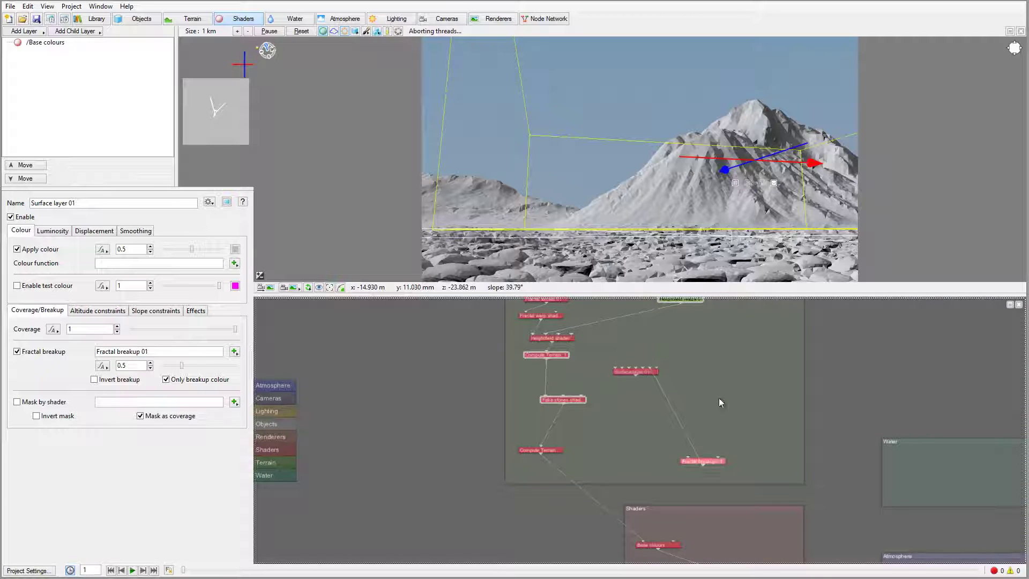
{"action": "left_click_drag", "start_coordinate": [696, 460], "coordinate": [695, 332]}
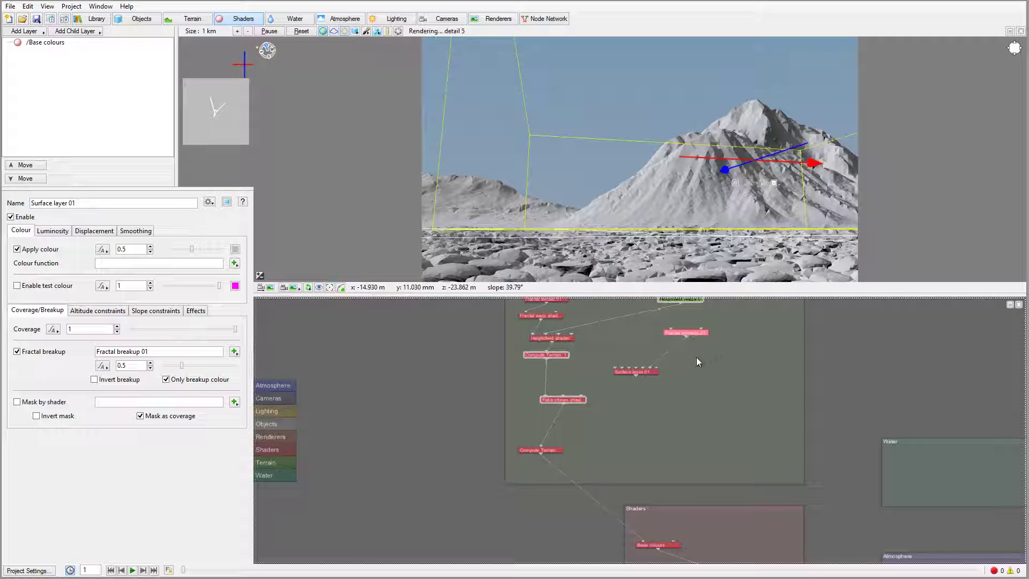
{"action": "left_click_drag", "start_coordinate": [637, 375], "coordinate": [582, 401]}
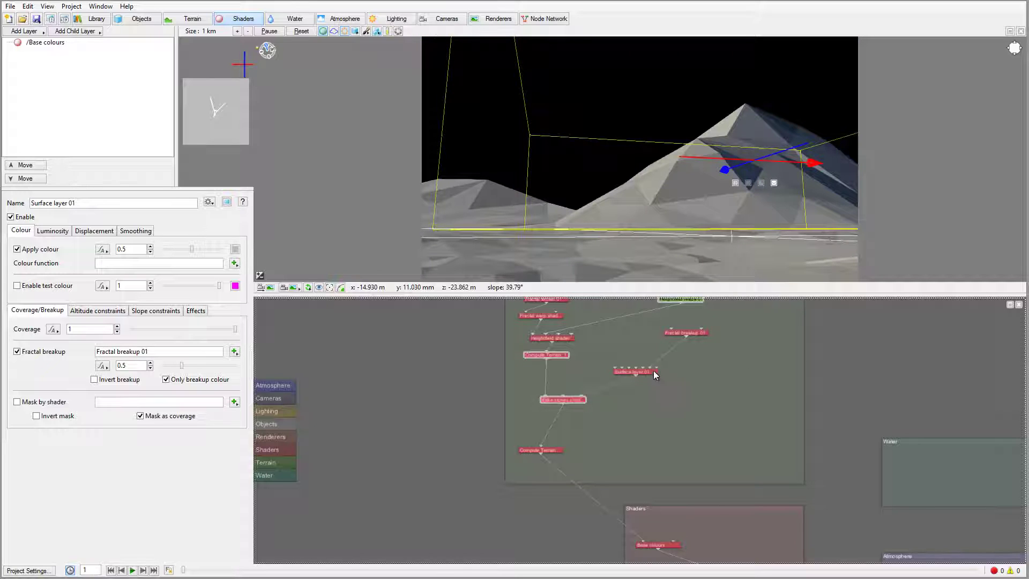
{"action": "left_click", "coordinate": [634, 372]}
Shift the Surface layer and Fractal breakup nodes left, then open Surface layer 01 under Fake stones shader 01.
{"action": "left_click", "coordinate": [187, 19]}
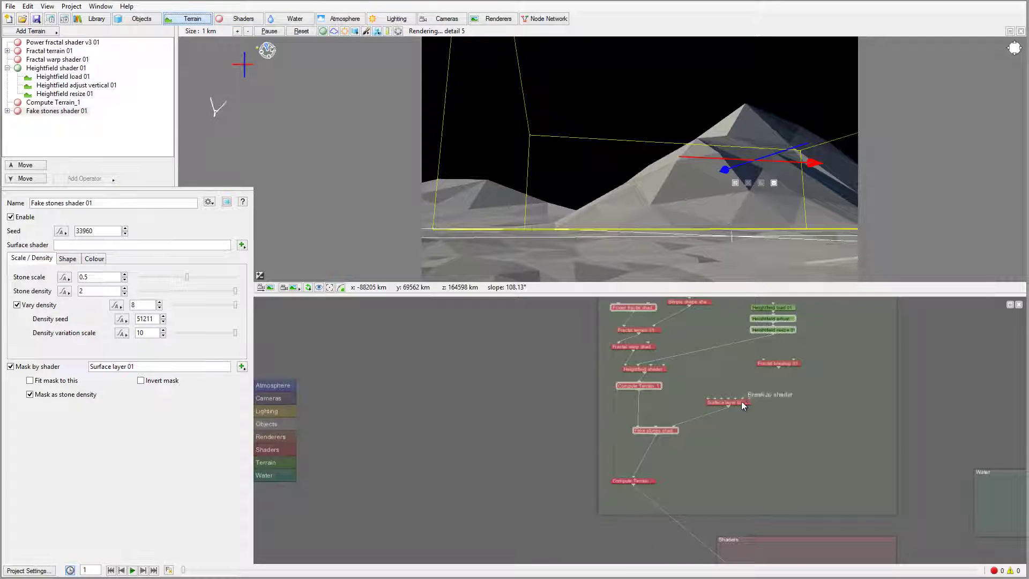
{"action": "left_click_drag", "start_coordinate": [742, 401], "coordinate": [723, 400]}
{"action": "left_click_drag", "start_coordinate": [779, 364], "coordinate": [739, 367]}
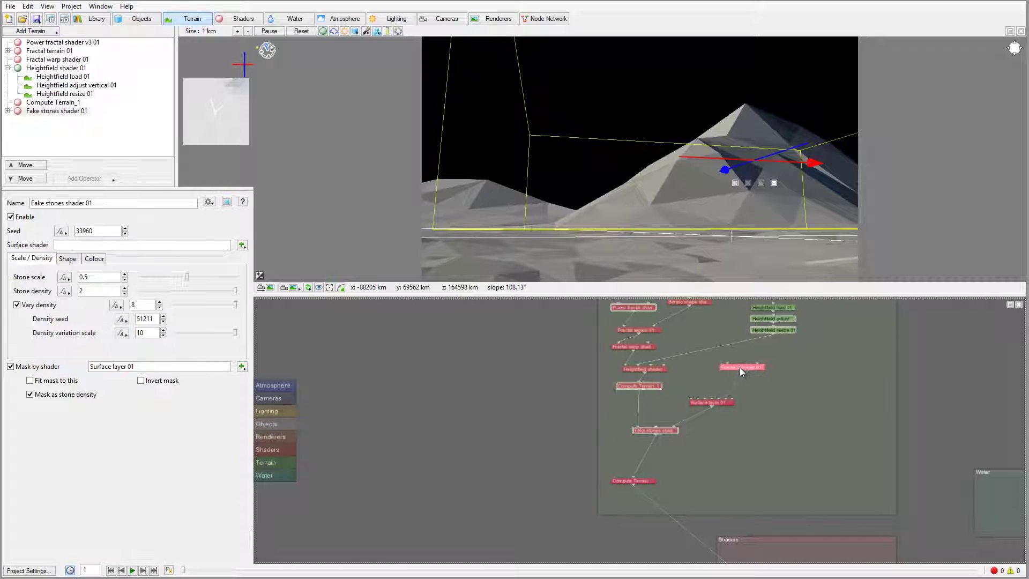
{"action": "left_click", "coordinate": [724, 403]}
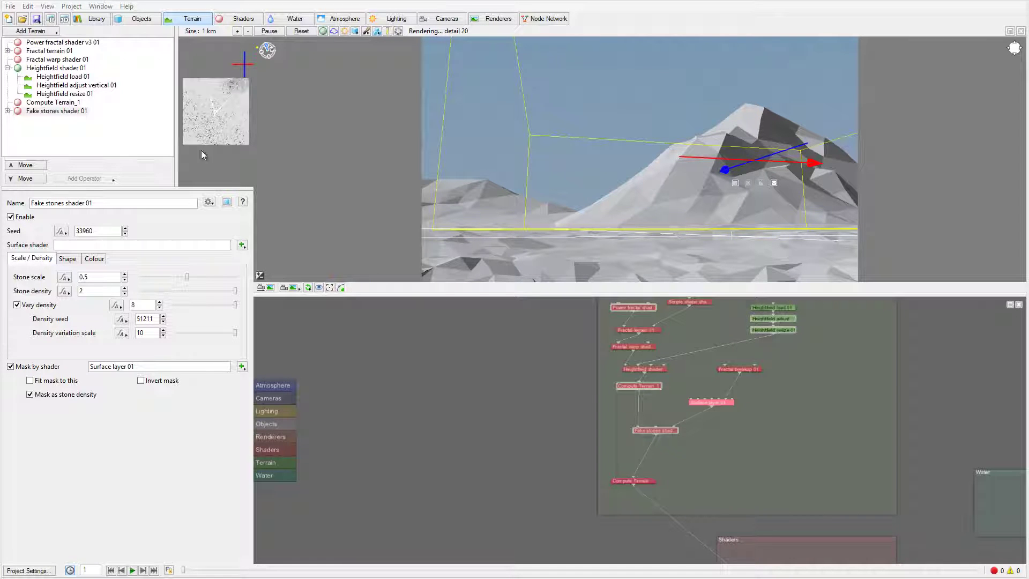
{"action": "left_click", "coordinate": [7, 111]}
{"action": "left_click", "coordinate": [58, 120]}
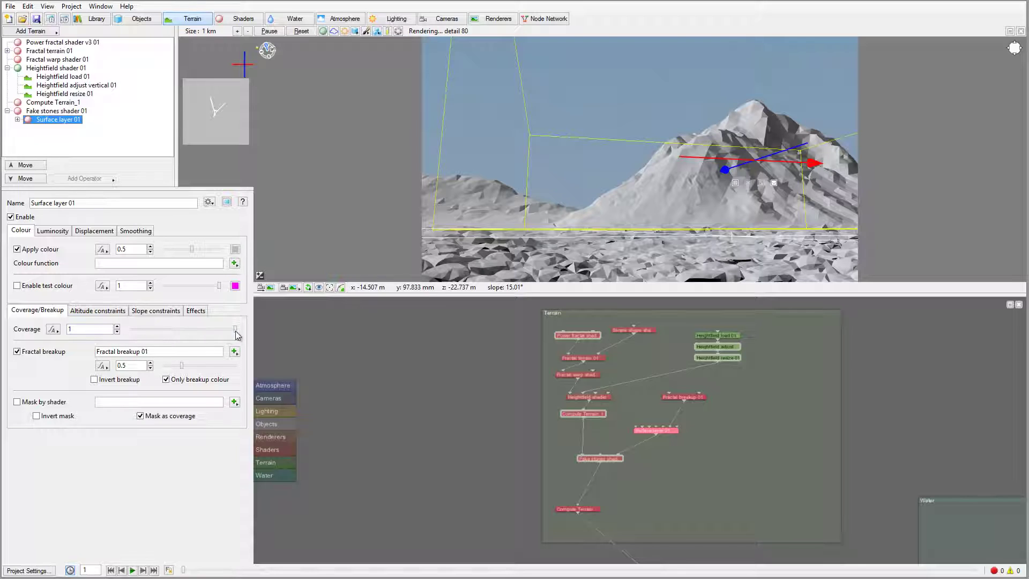
Set Surface layer 01's coverage to 0.51875 and its fractal breakup to 1.3875.
{"action": "left_click_drag", "start_coordinate": [237, 335], "coordinate": [185, 334]}
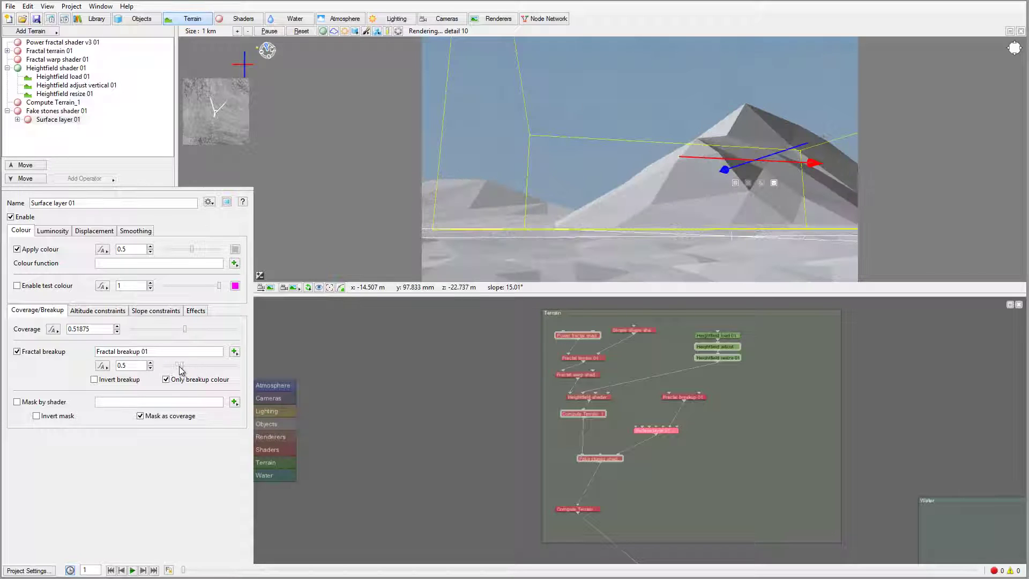
{"action": "left_click_drag", "start_coordinate": [180, 366], "coordinate": [213, 367]}
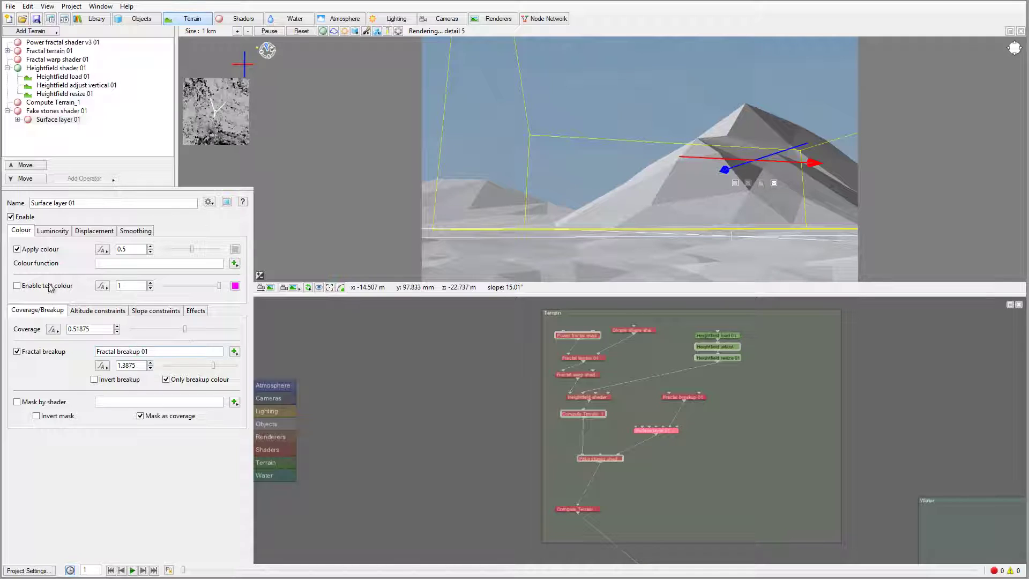
{"action": "left_click", "coordinate": [119, 312]}
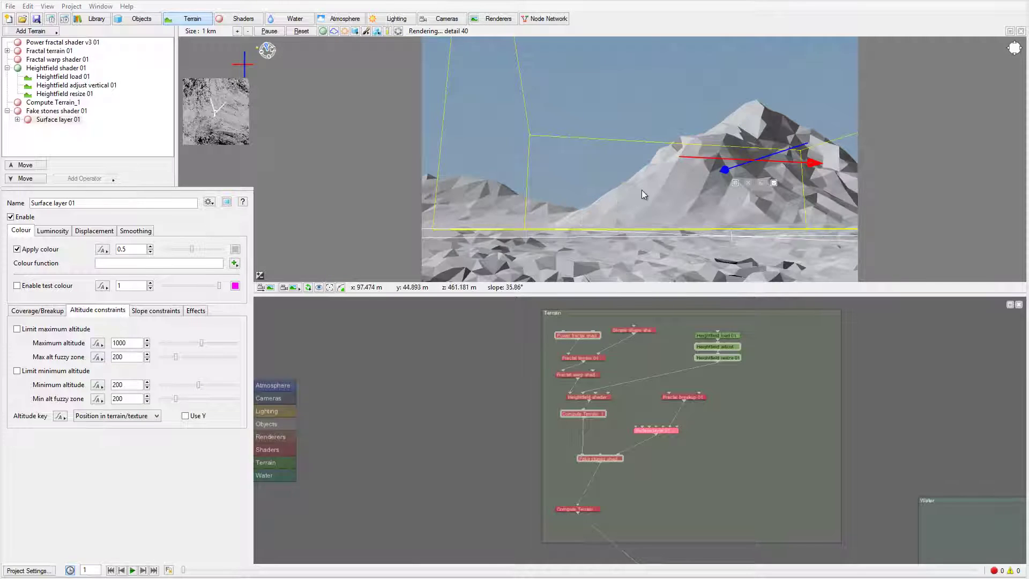
Enable Limit maximum altitude with a maximum altitude of 100 and a fuzzy zone of 10.
{"action": "left_click", "coordinate": [55, 329]}
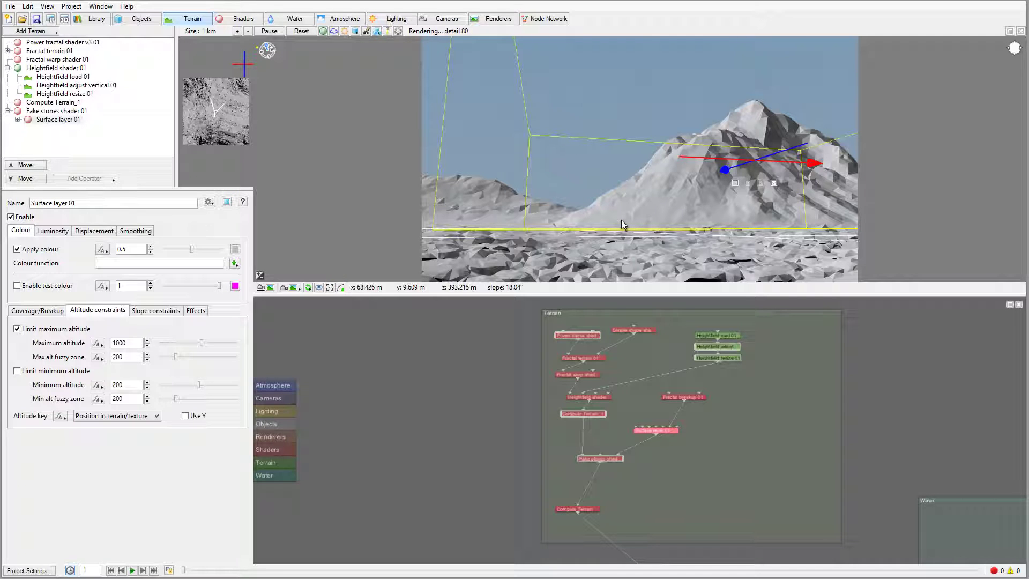
{"action": "double_click", "coordinate": [119, 342]}
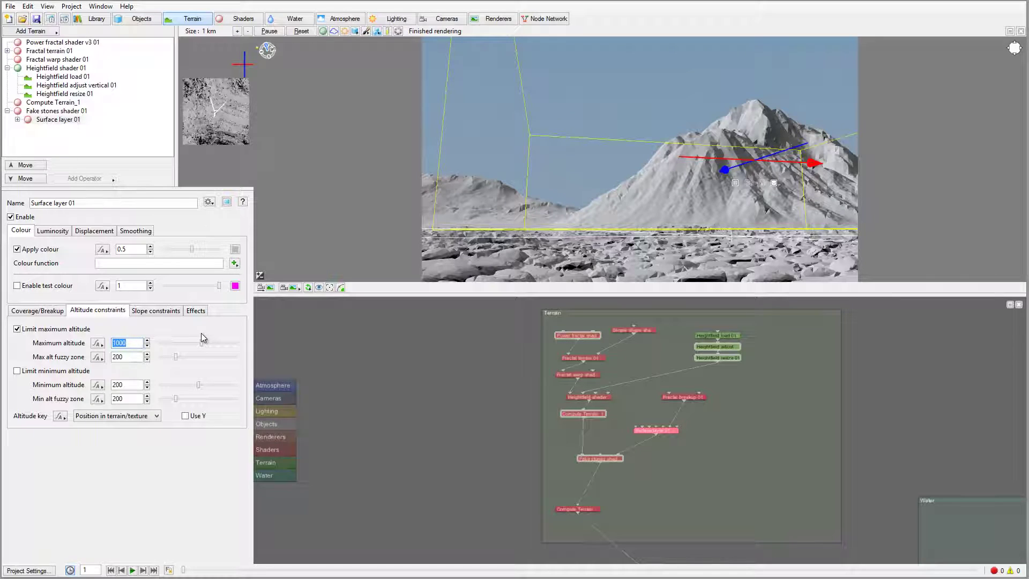
{"action": "type", "text": "100"}
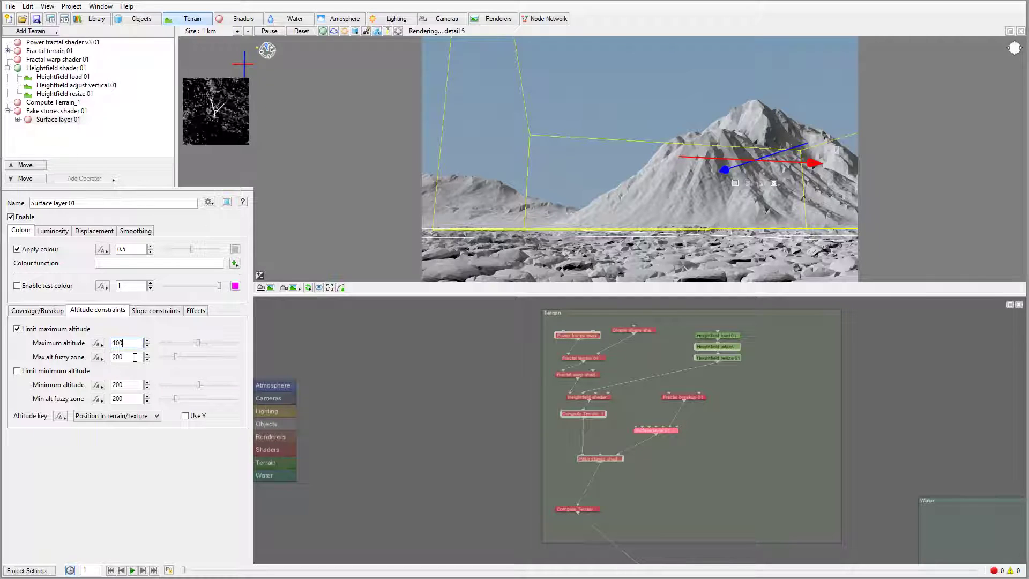
{"action": "key", "text": "Tab"}
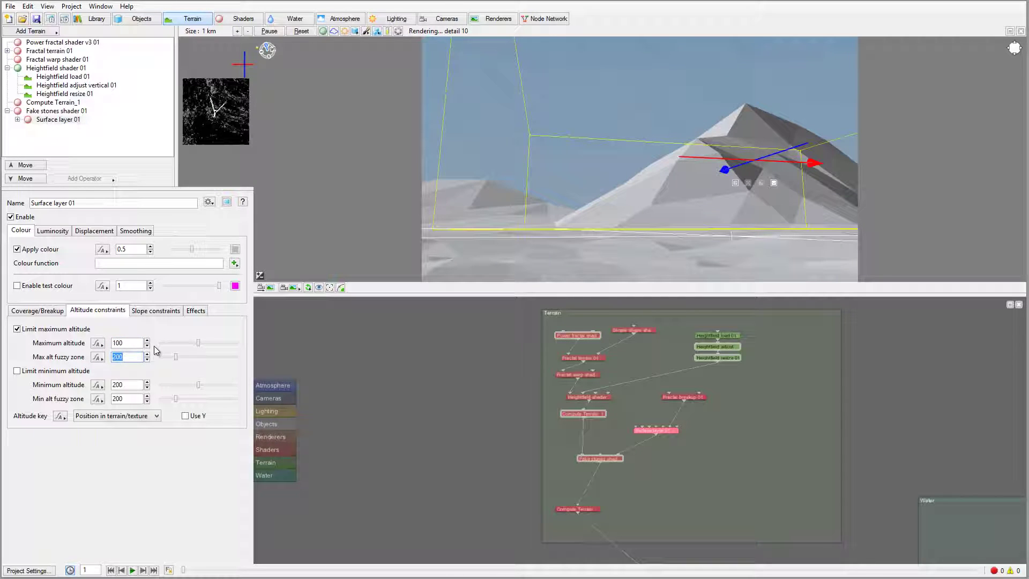
{"action": "type", "text": "10"}
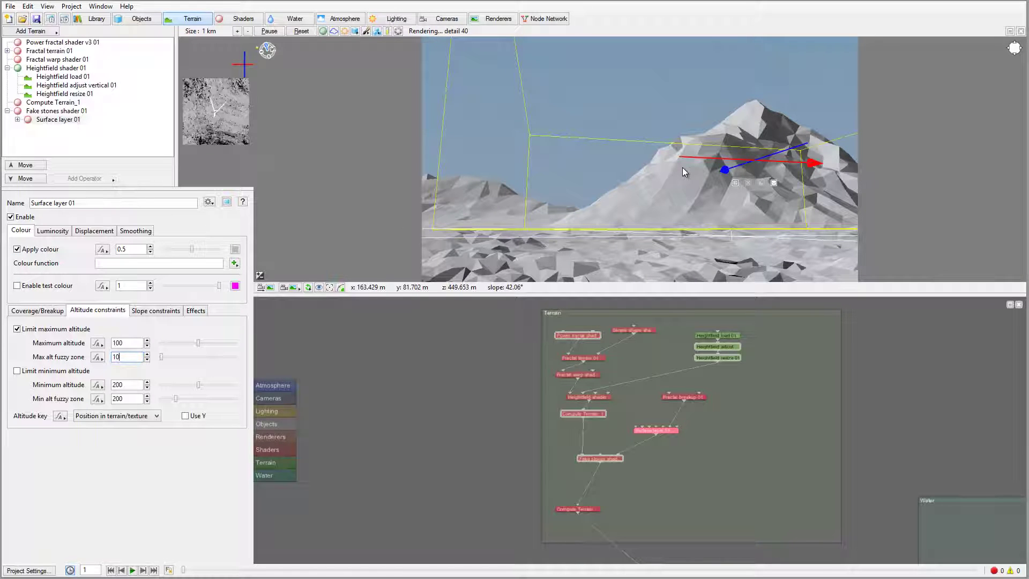
Review the surface layer's Slope constraints and Effects settings, then reopen Fake stones shader 01.
{"action": "left_click", "coordinate": [141, 311]}
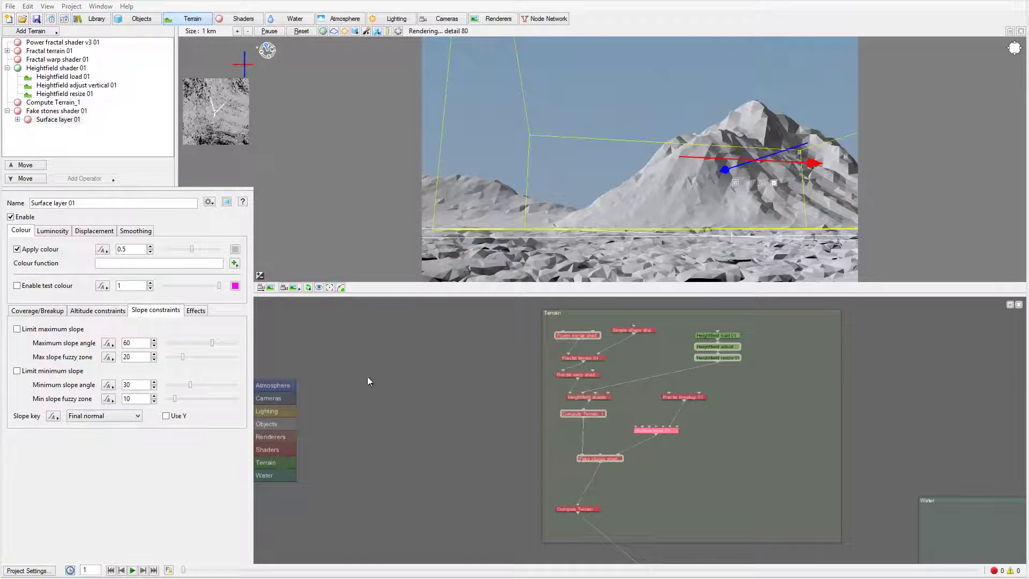
{"action": "left_click", "coordinate": [196, 310]}
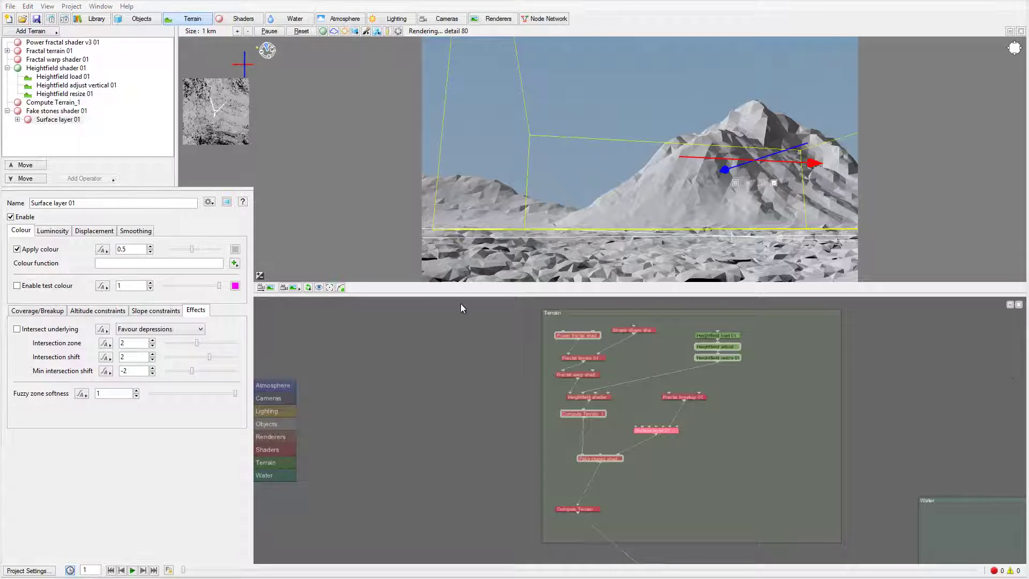
{"action": "left_click", "coordinate": [47, 311]}
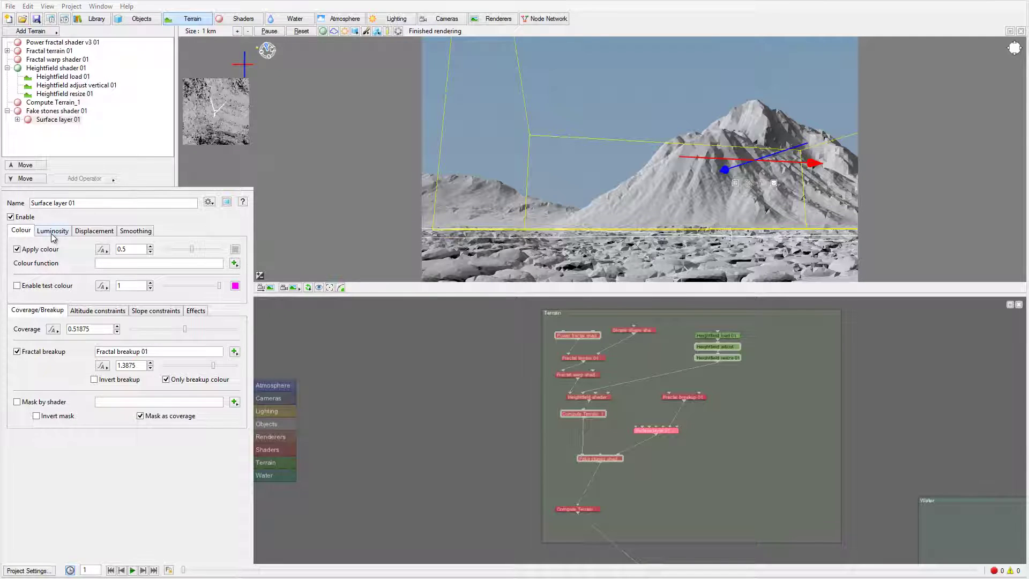
{"action": "left_click", "coordinate": [36, 111]}
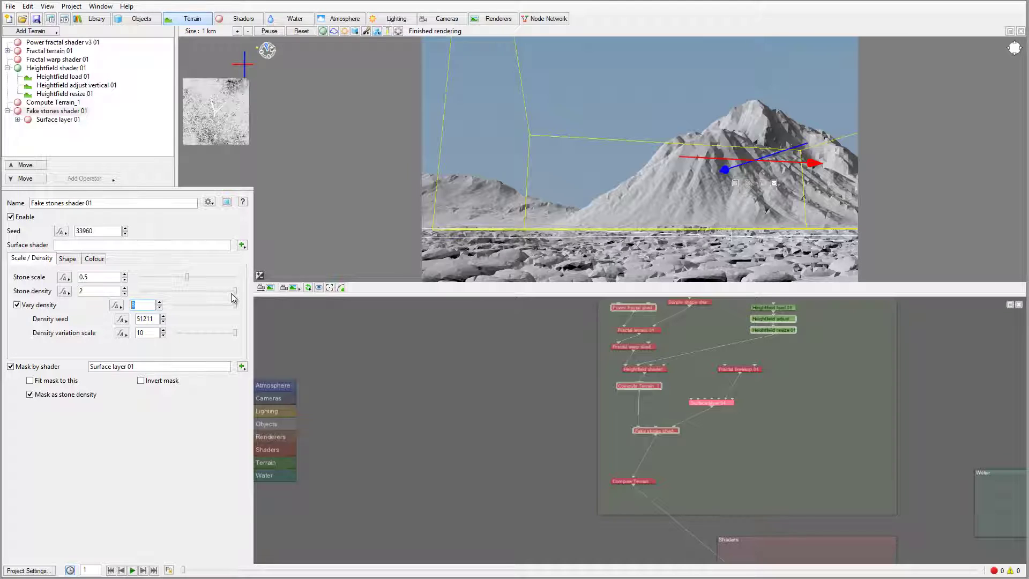
Give Fake stones shader 01 vary density 12 and density variation scale 8.
{"action": "type", "text": "2"}
{"action": "key", "text": "Return"}
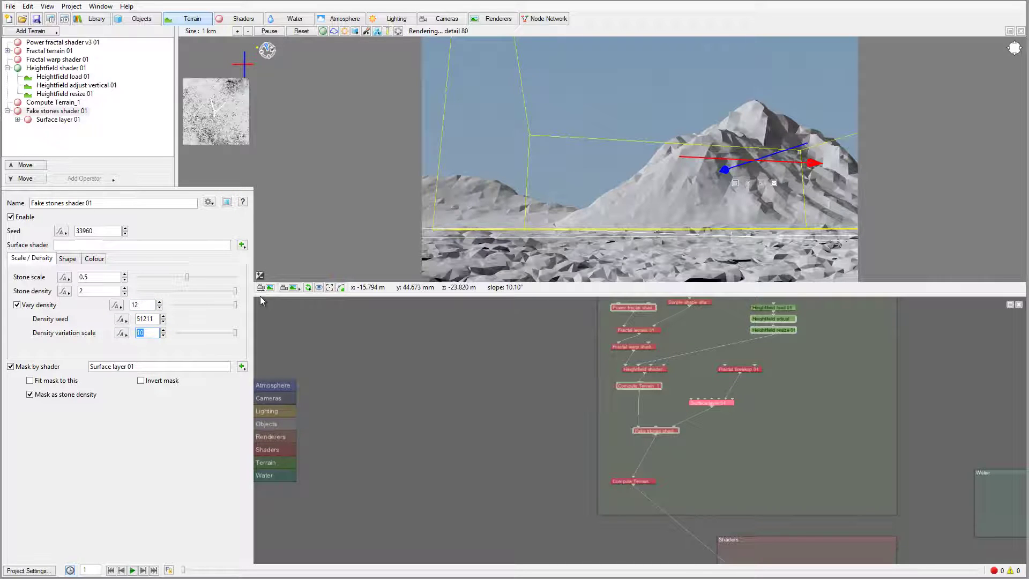
{"action": "type", "text": "8"}
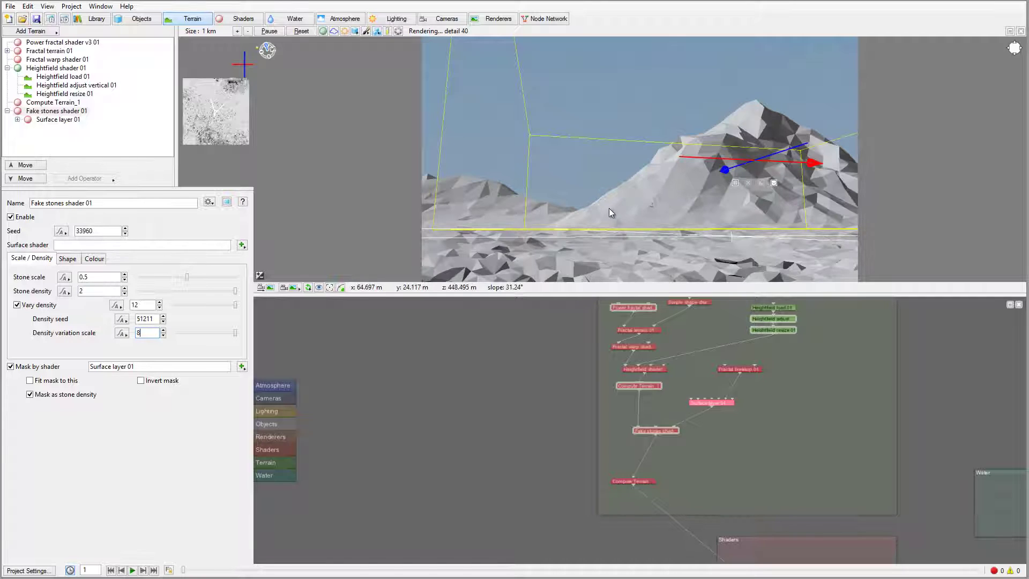
{"action": "left_click_drag", "start_coordinate": [609, 209], "coordinate": [643, 236]}
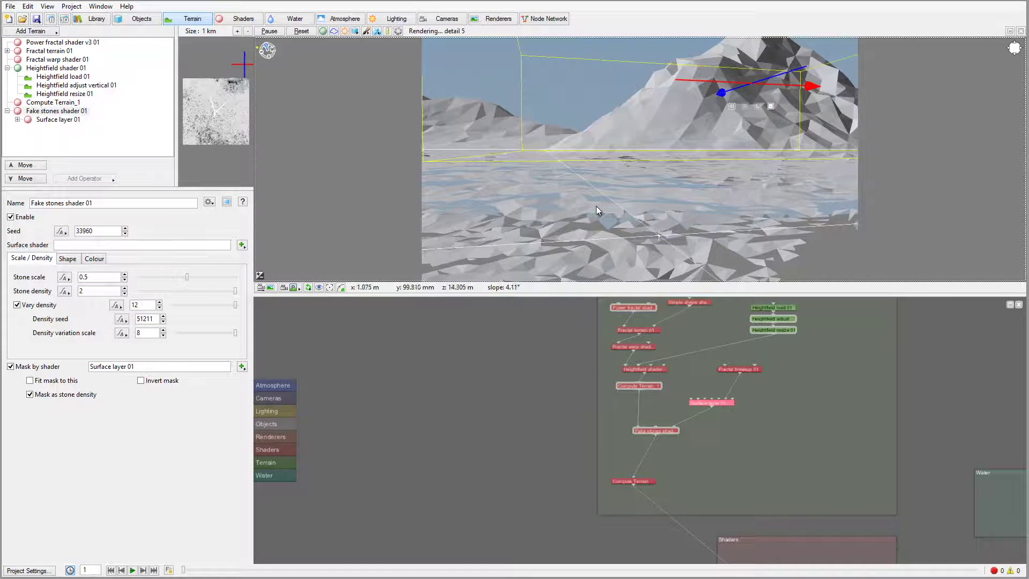
{"action": "left_click_drag", "start_coordinate": [726, 193], "coordinate": [663, 211]}
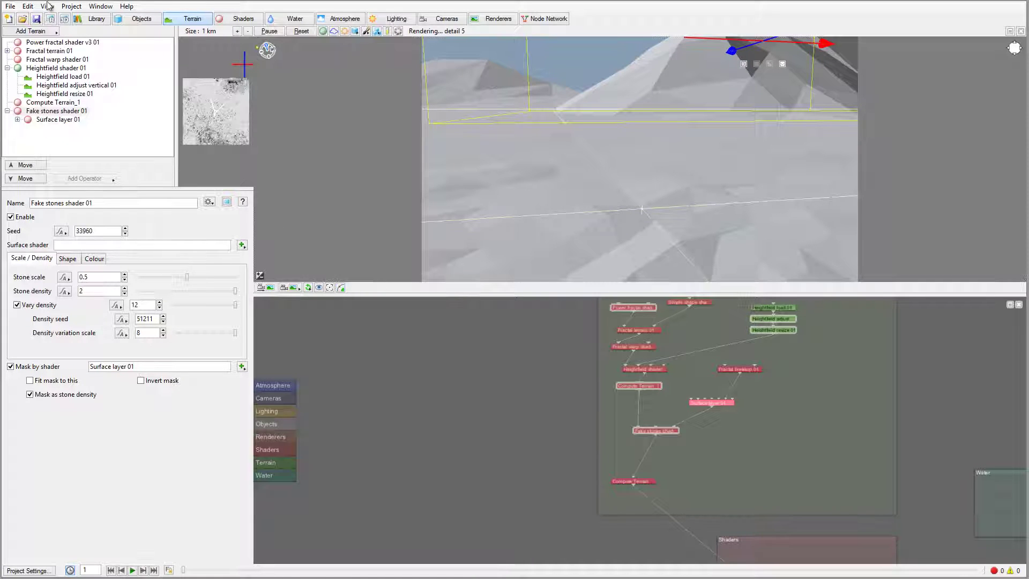
Start a test render in the Render View, then stop it and close the window.
{"action": "left_click", "coordinate": [50, 18]}
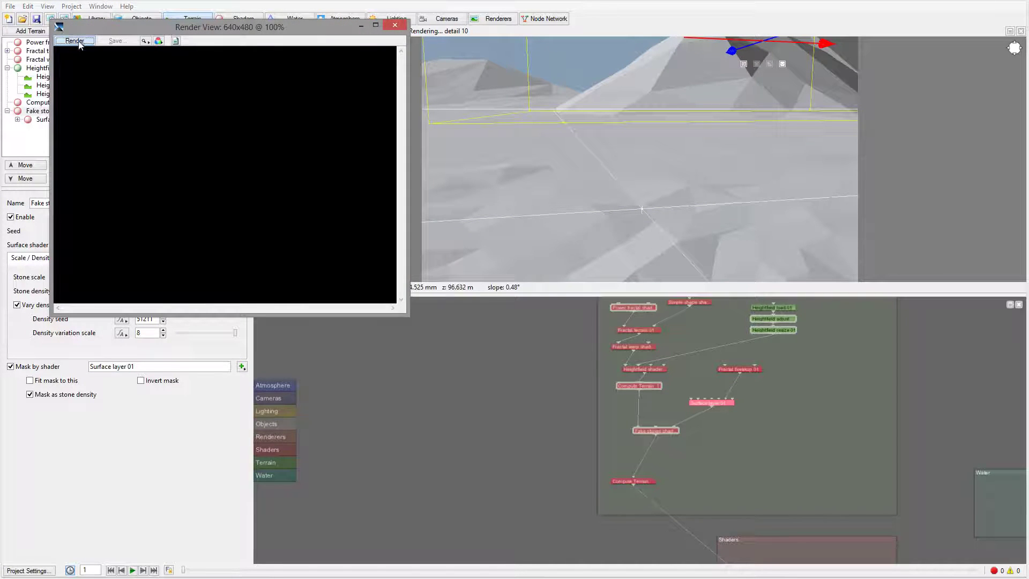
{"action": "left_click", "coordinate": [75, 41]}
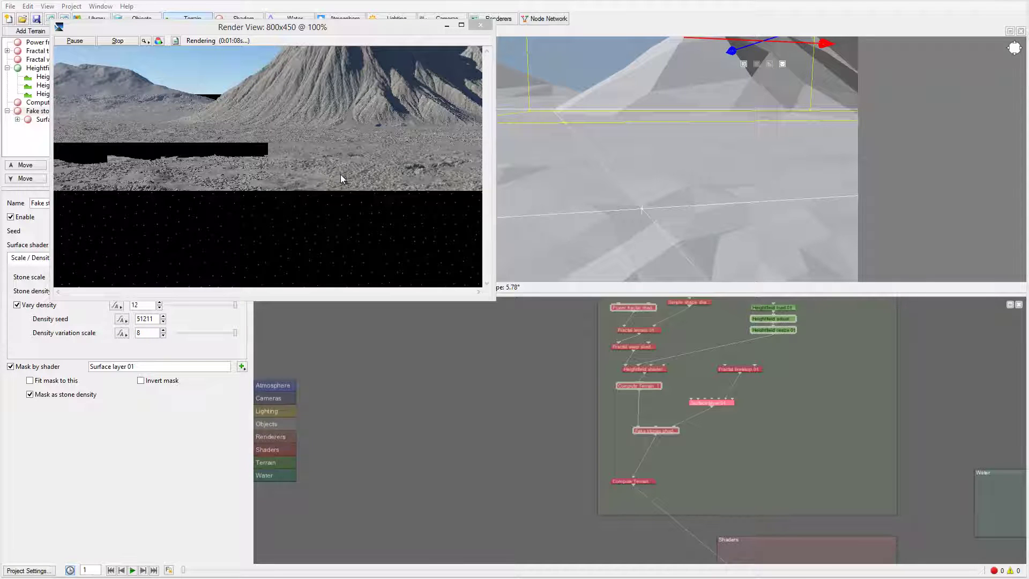
{"action": "left_click", "coordinate": [123, 41]}
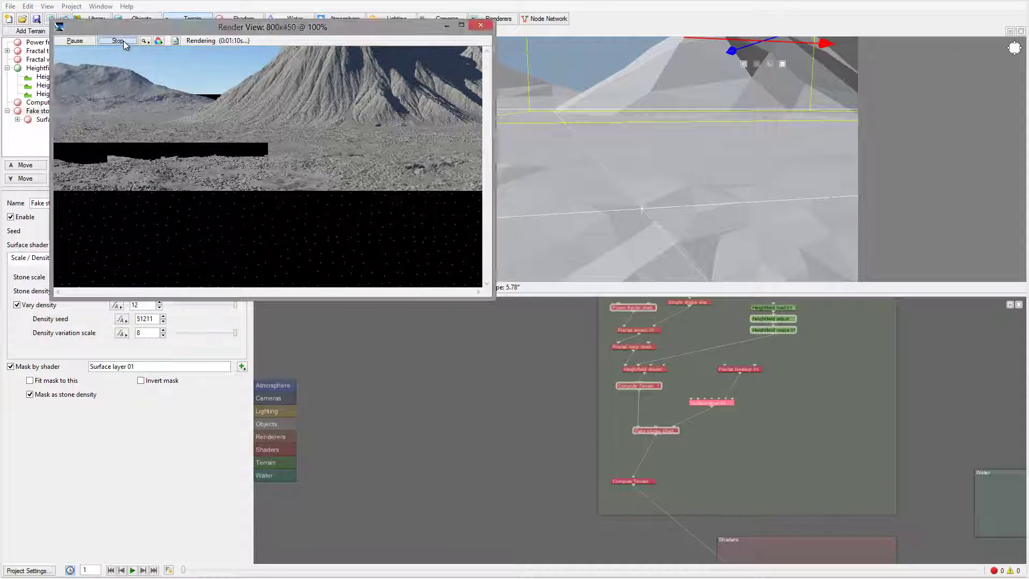
{"action": "left_click", "coordinate": [558, 187]}
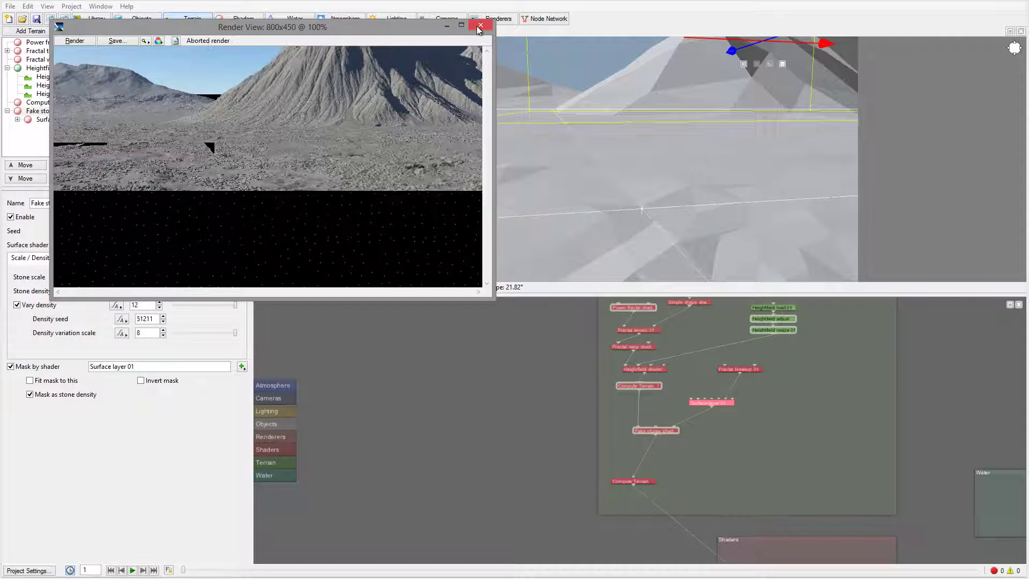
{"action": "left_click", "coordinate": [480, 25]}
{"action": "left_click_drag", "start_coordinate": [651, 196], "coordinate": [699, 186]}
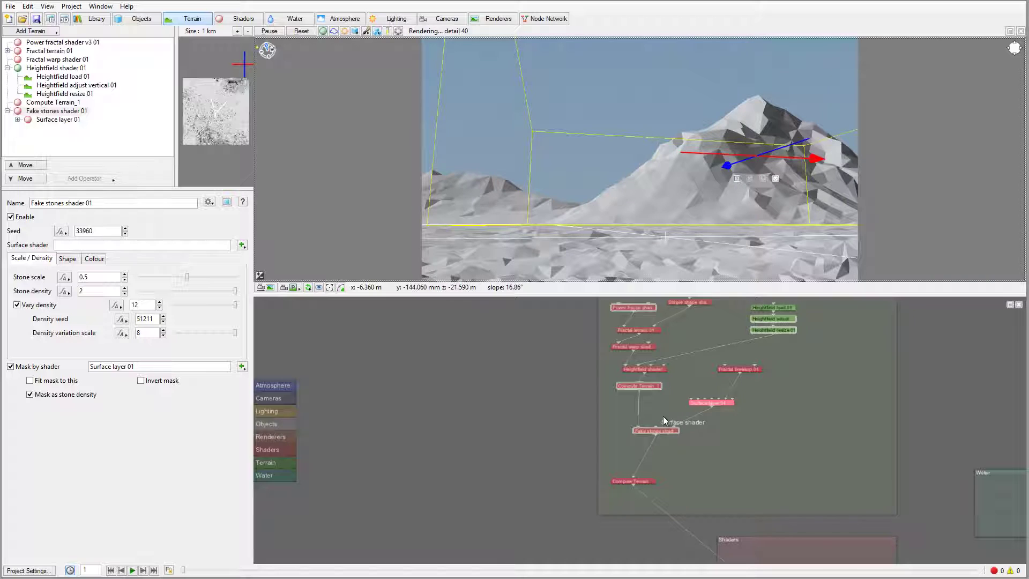
Create a Power fractal shader v3 node and wire it into Fake stones shader 01's surface shader input.
{"action": "left_click", "coordinate": [690, 374]}
{"action": "right_click", "coordinate": [689, 372]}
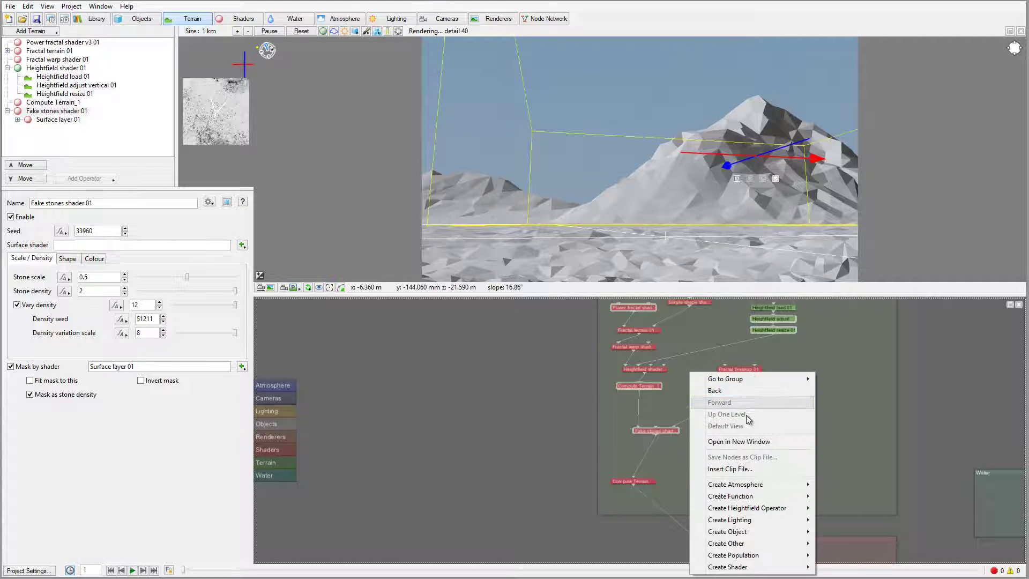
{"action": "mouse_move", "coordinate": [760, 488]}
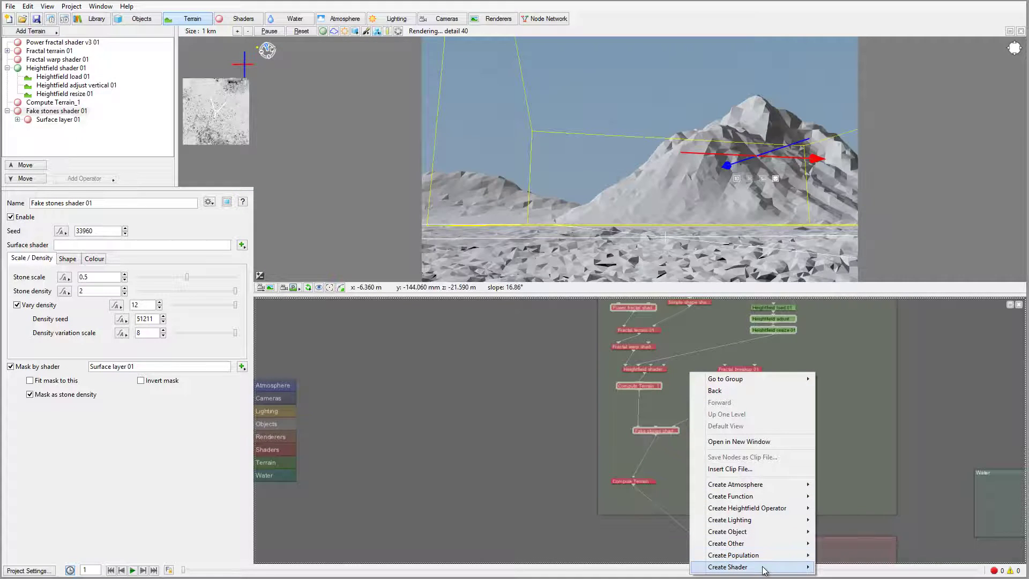
{"action": "mouse_move", "coordinate": [754, 568]}
{"action": "mouse_move", "coordinate": [632, 520]}
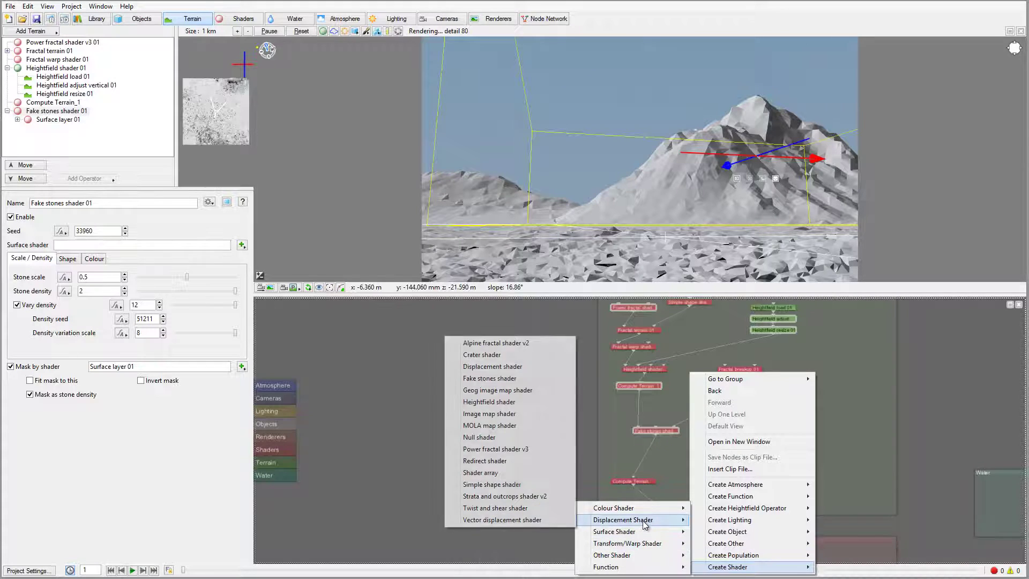
{"action": "left_click", "coordinate": [522, 453]}
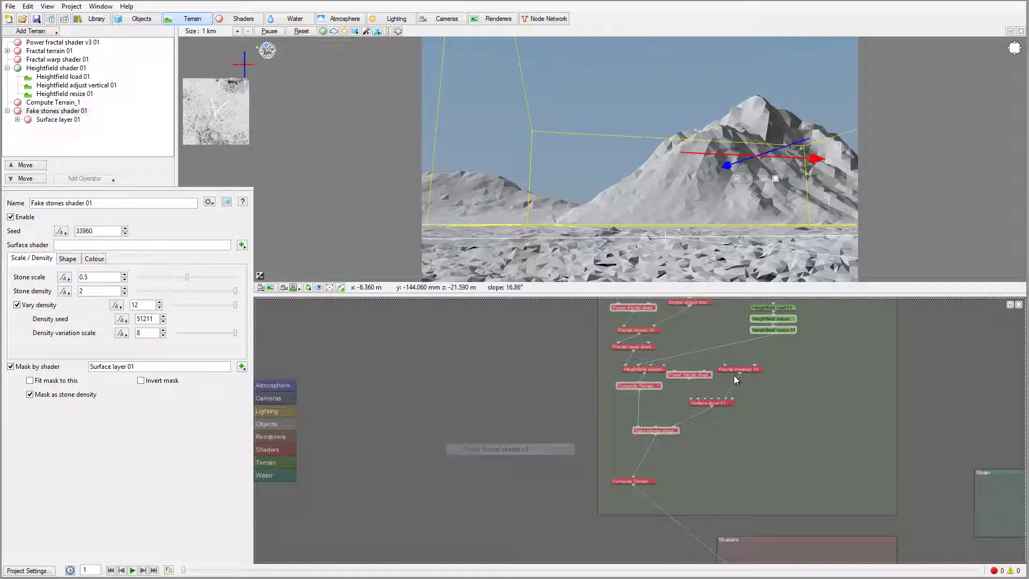
{"action": "left_click_drag", "start_coordinate": [690, 379], "coordinate": [671, 404]}
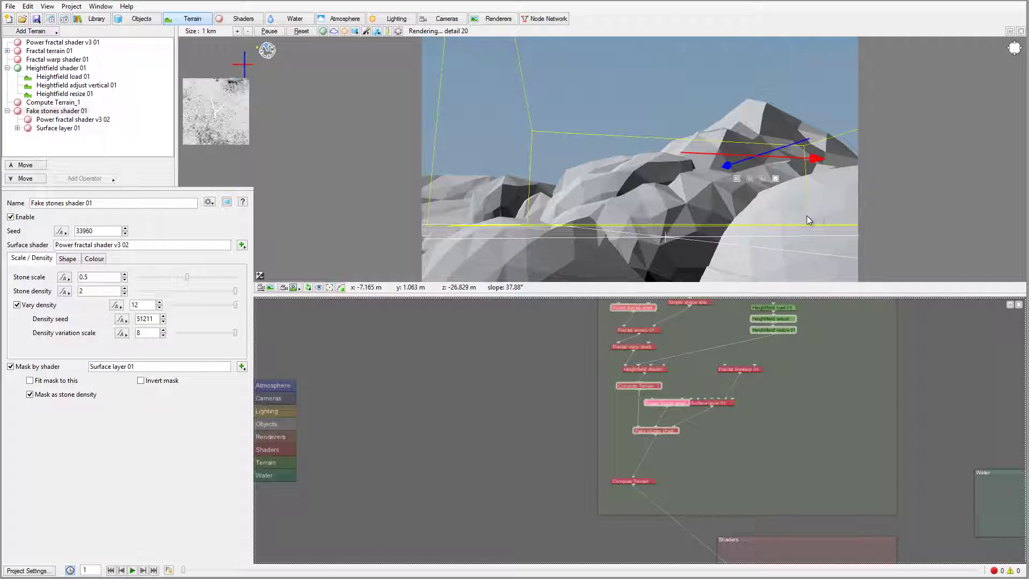
Set Power fractal shader v3 02's feature scale to 0.1 and lead-in scale to 1.
{"action": "left_click_drag", "start_coordinate": [716, 402], "coordinate": [776, 406]}
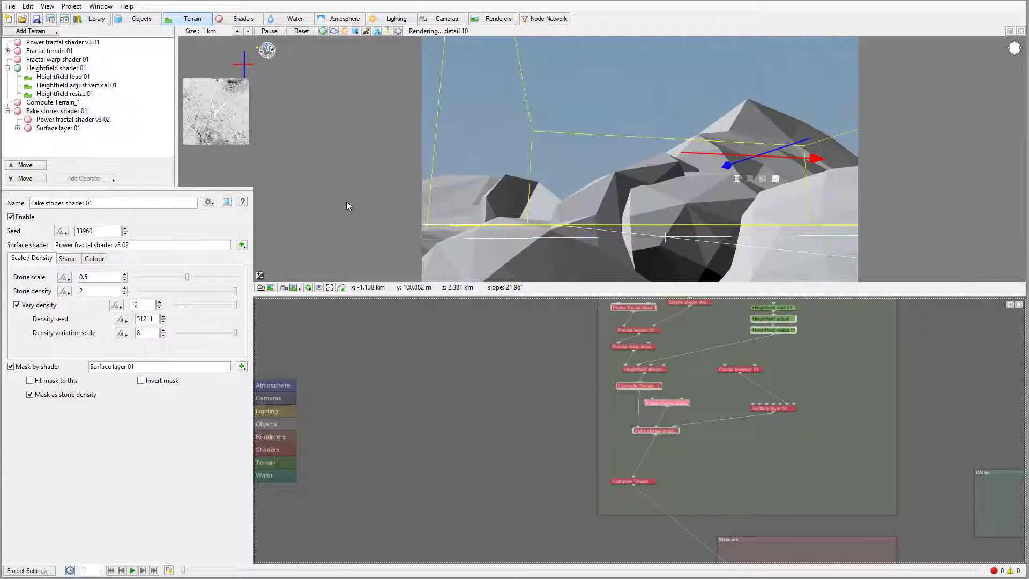
{"action": "left_click", "coordinate": [62, 121]}
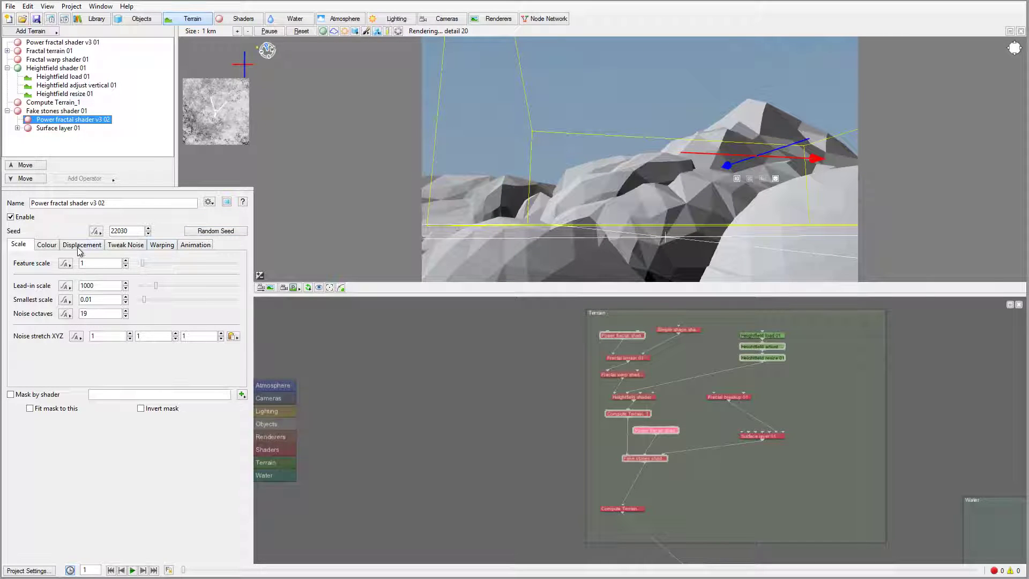
{"action": "double_click", "coordinate": [87, 262]}
{"action": "type", "text": "0.1"}
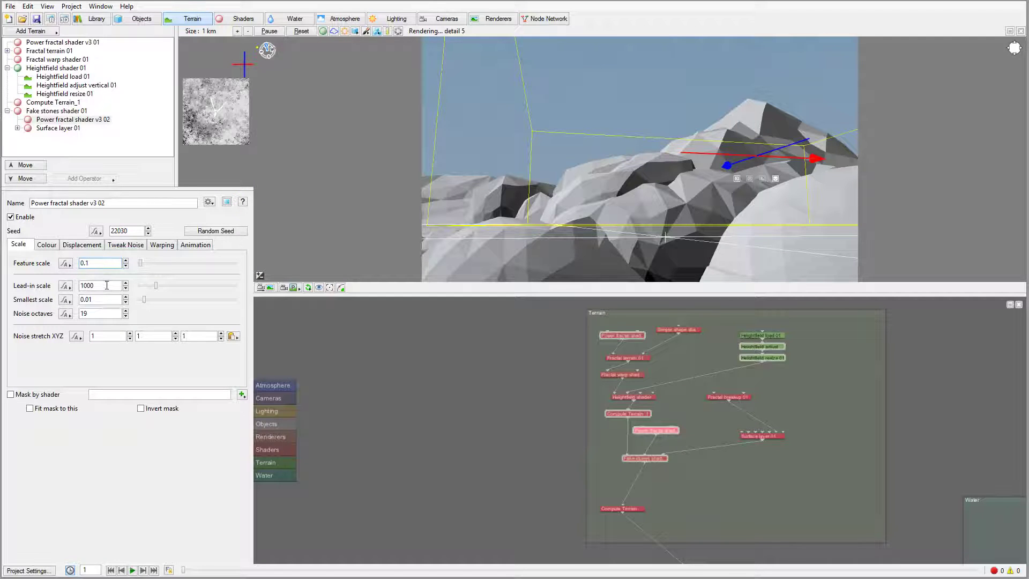
{"action": "double_click", "coordinate": [87, 285]}
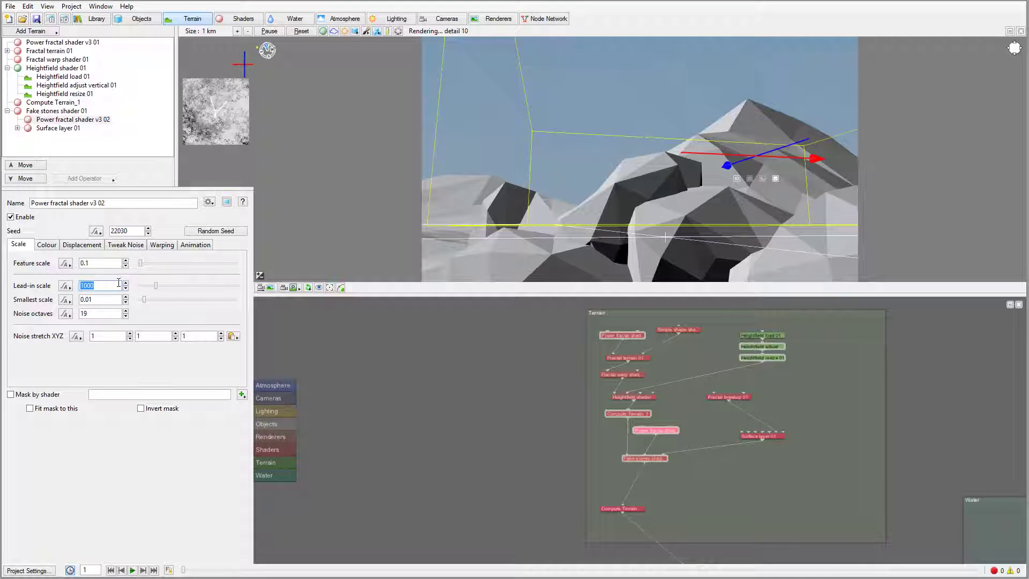
{"action": "type", "text": "1"}
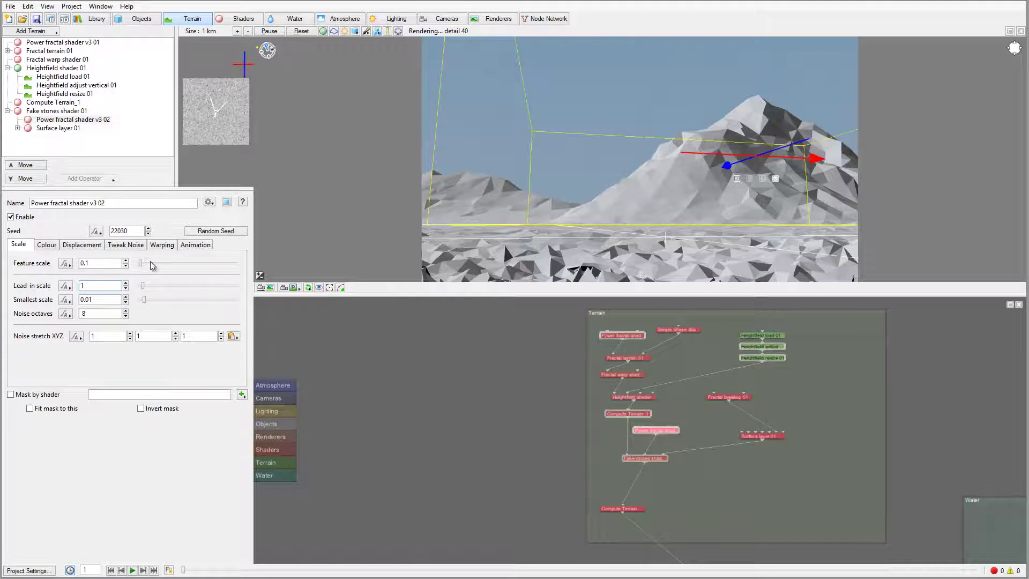
Set the fractal's displacement amplitude to 0.1 and displacement roughness to about 0.64.
{"action": "left_click", "coordinate": [75, 245]}
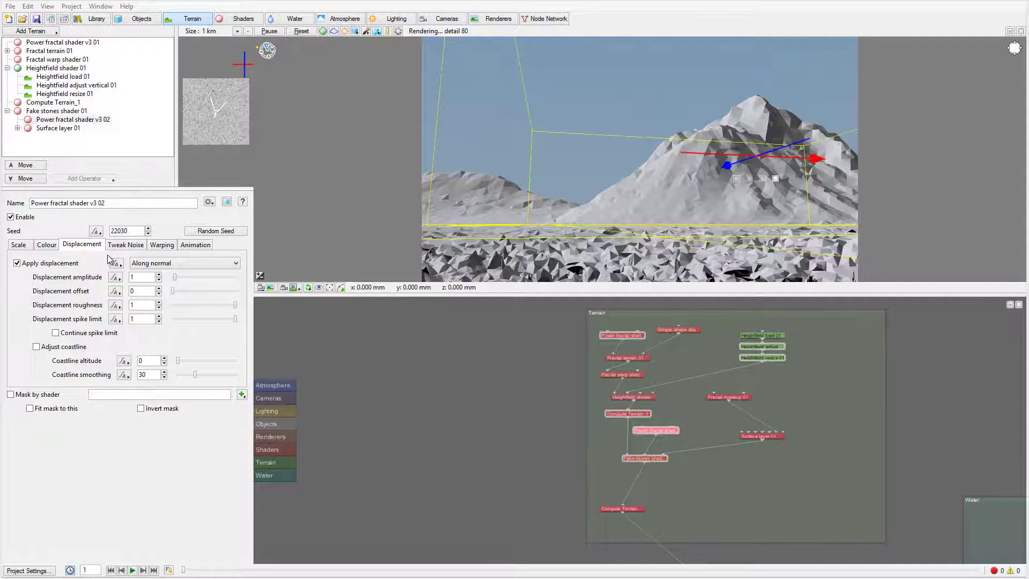
{"action": "double_click", "coordinate": [134, 277]}
{"action": "type", "text": "0.1"}
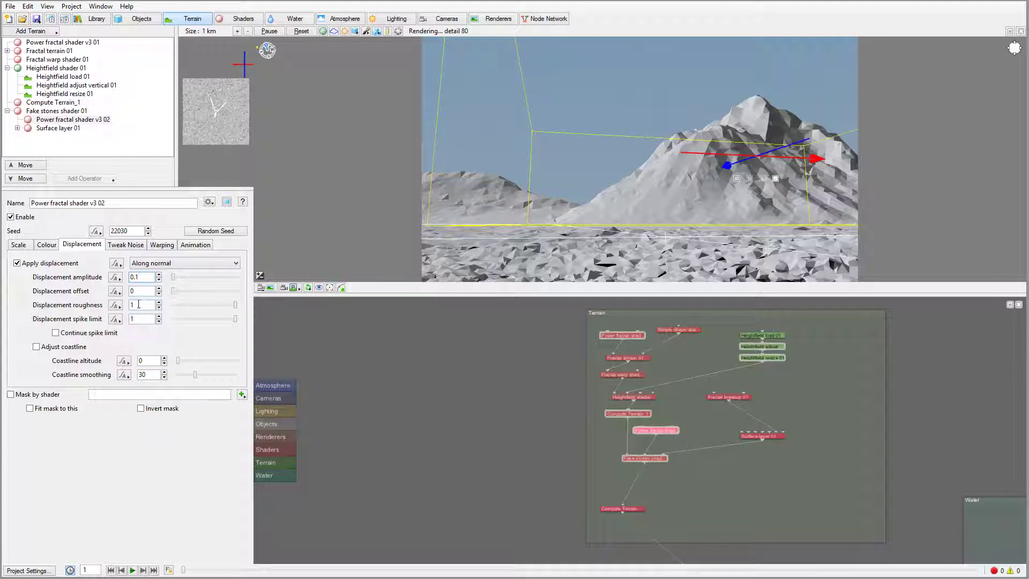
{"action": "left_click_drag", "start_coordinate": [234, 310], "coordinate": [214, 307]}
Switch Power fractal shader v3 02's noise flavour to Perlin billows and inspect the foreground ground.
{"action": "left_click", "coordinate": [124, 245]}
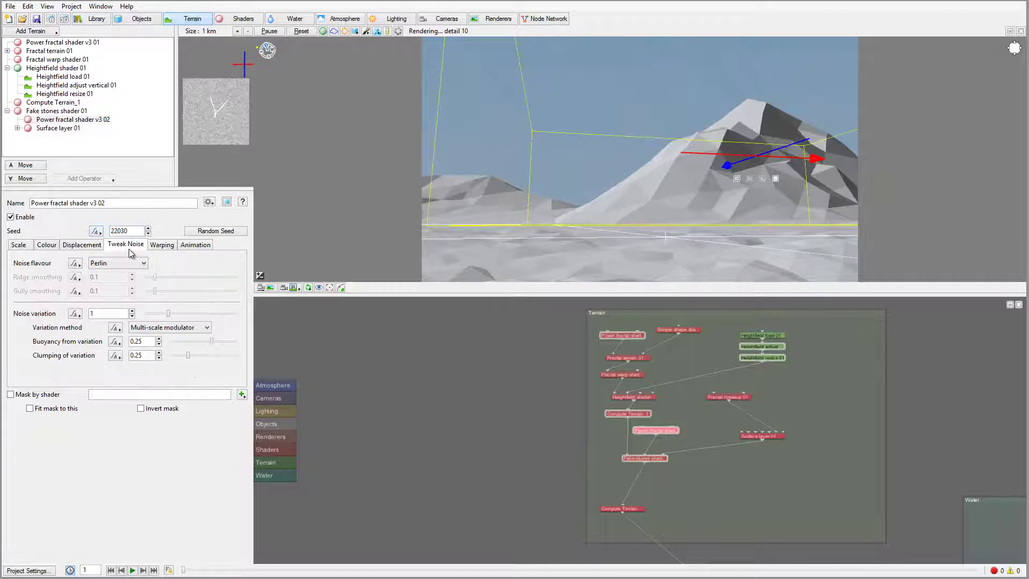
{"action": "left_click", "coordinate": [81, 247]}
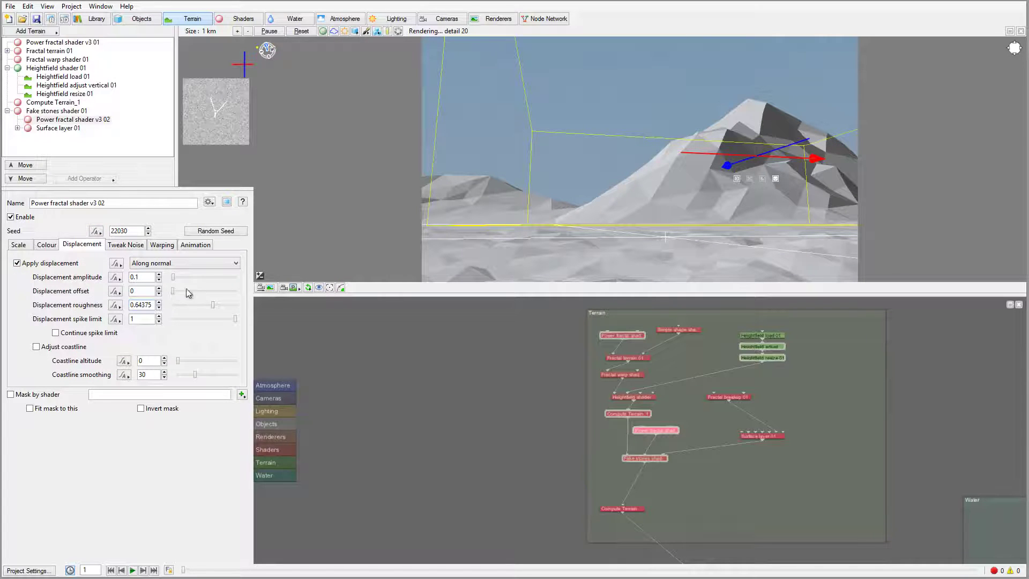
{"action": "left_click", "coordinate": [126, 245]}
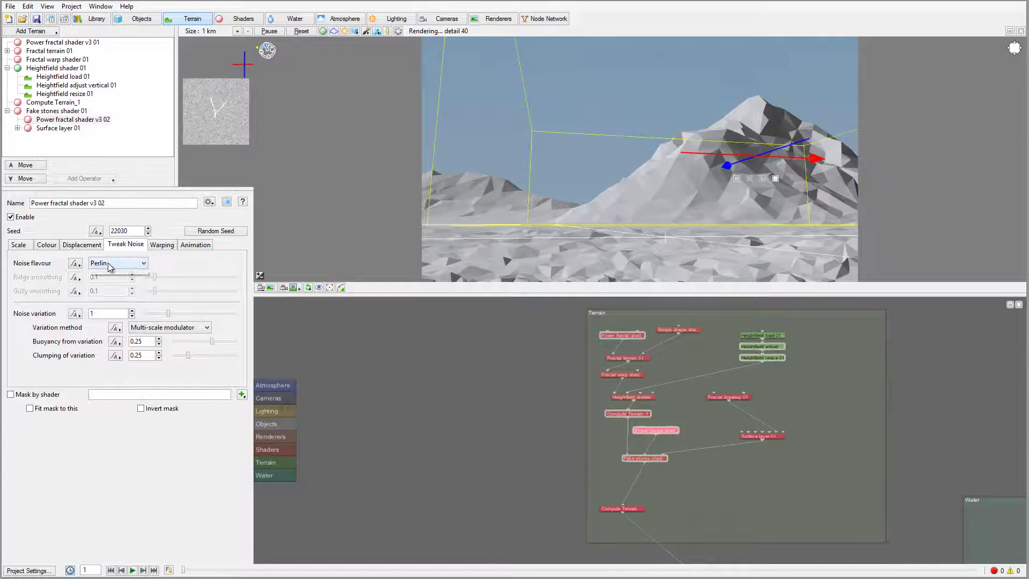
{"action": "left_click", "coordinate": [108, 262]}
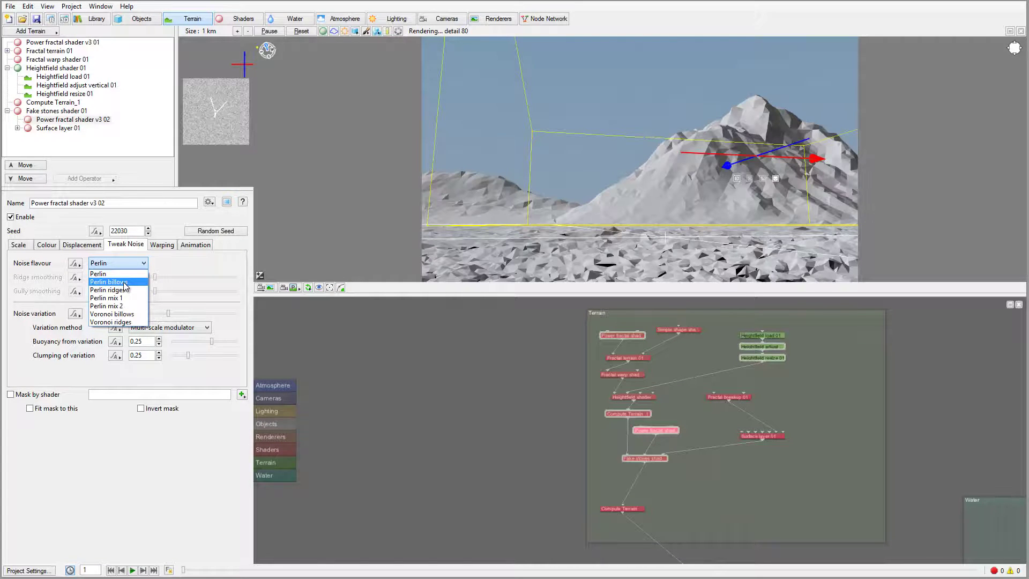
{"action": "left_click", "coordinate": [123, 282]}
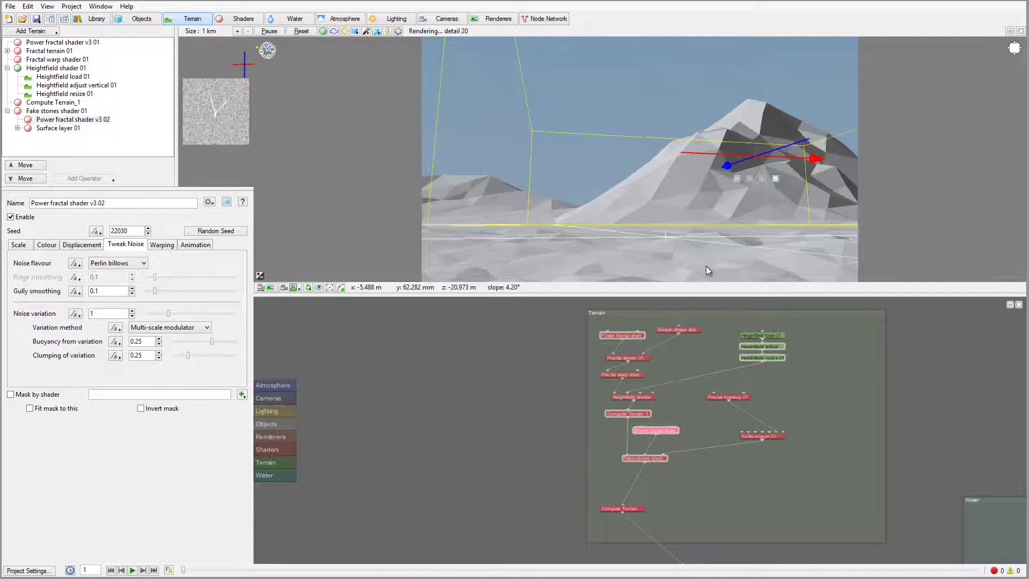
{"action": "mouse_move", "coordinate": [632, 223]}
{"action": "left_mouse_down"}
{"action": "mouse_move", "coordinate": [648, 226]}
{"action": "mouse_move", "coordinate": [656, 203]}
{"action": "mouse_move", "coordinate": [649, 224]}
{"action": "left_mouse_up"}
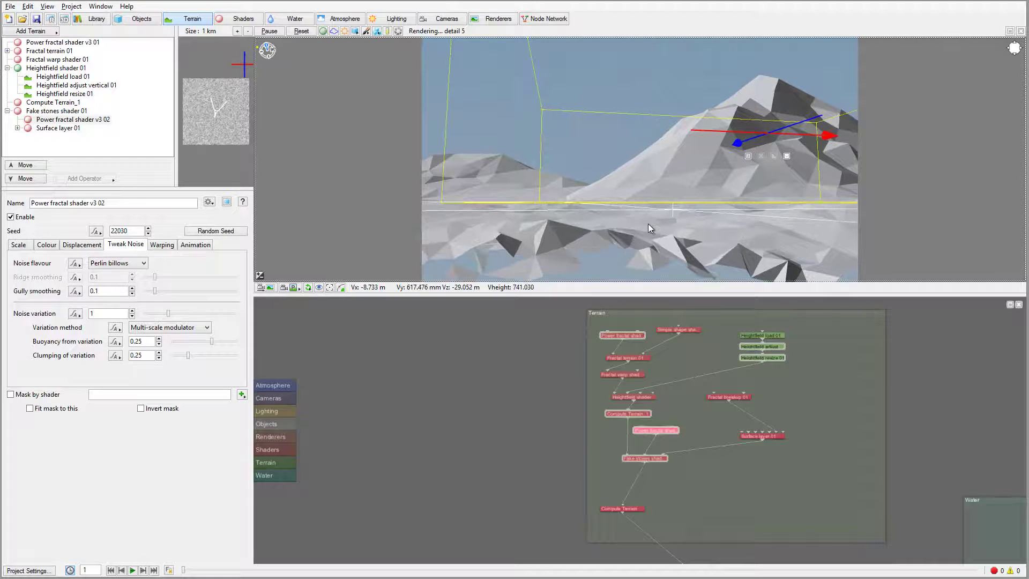
{"action": "left_click_drag", "start_coordinate": [691, 179], "coordinate": [671, 198]}
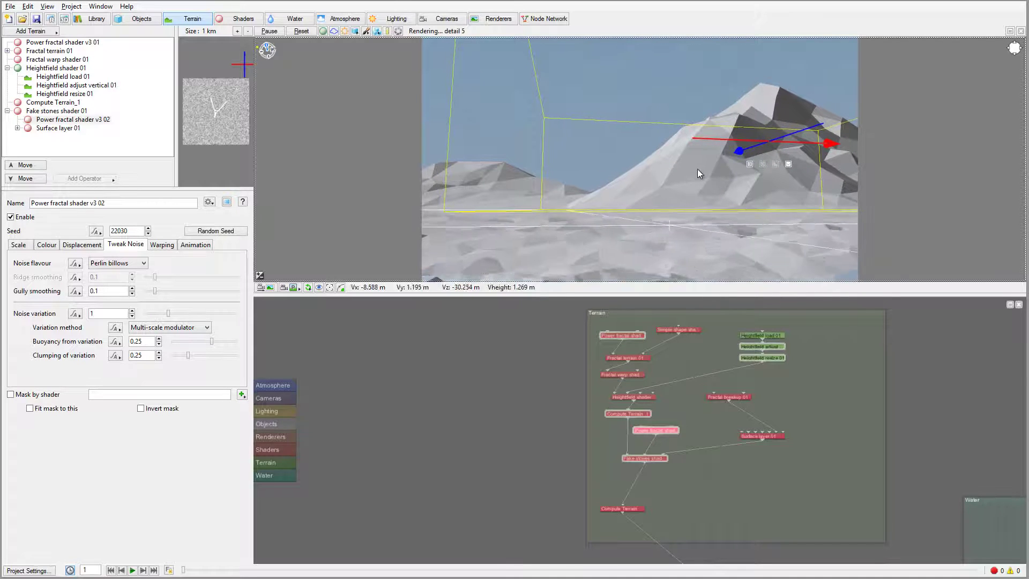
{"action": "left_click_drag", "start_coordinate": [696, 169], "coordinate": [687, 179]}
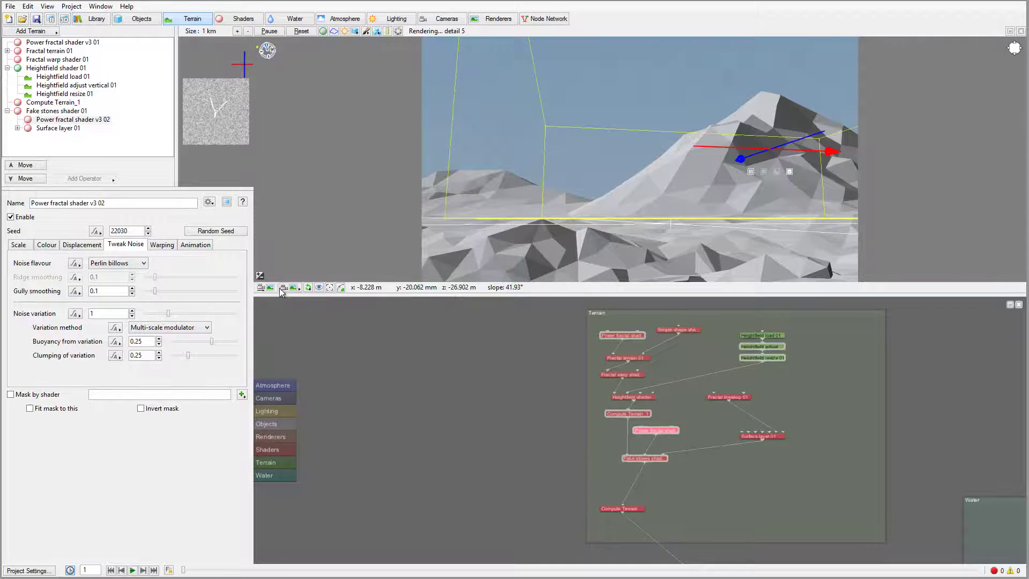
Render the scene at 800x450 and close the finished render window.
{"action": "left_click", "coordinate": [51, 20]}
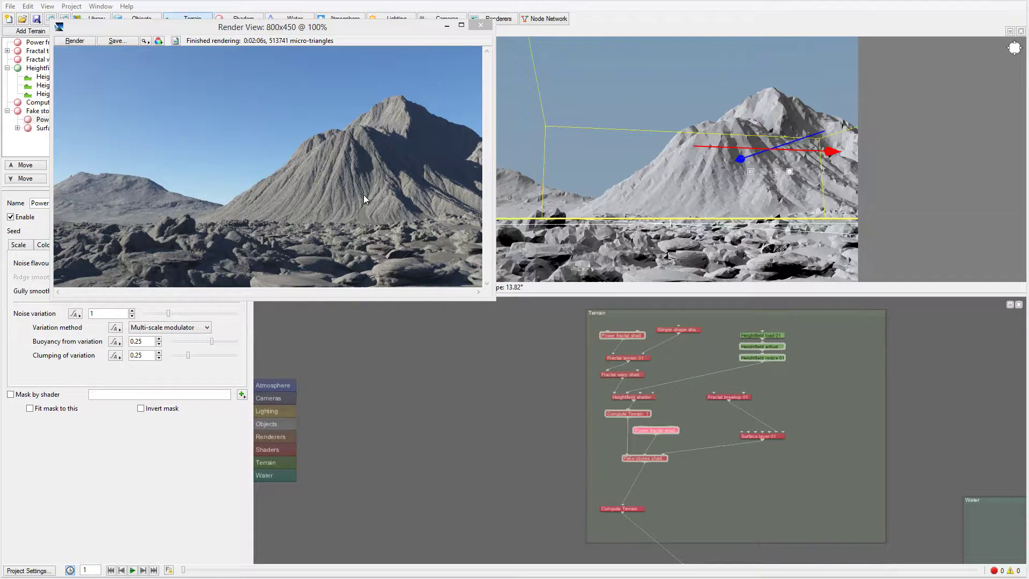
{"action": "left_click", "coordinate": [480, 24]}
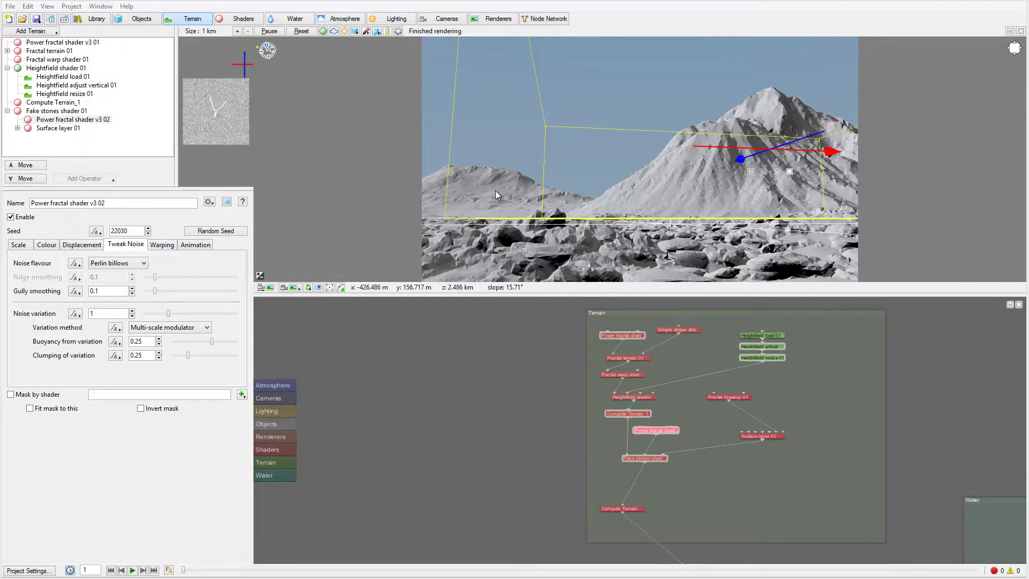